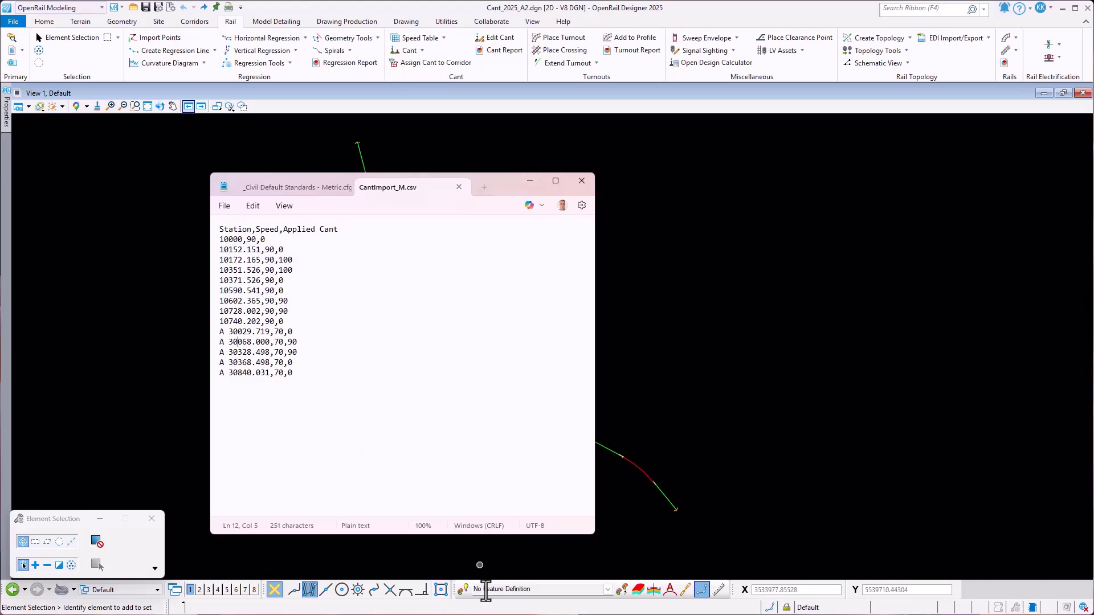
Open the RI Cant T2 element in the Cant Editor and examine its TV and VC virtual transition points.
click(530, 181)
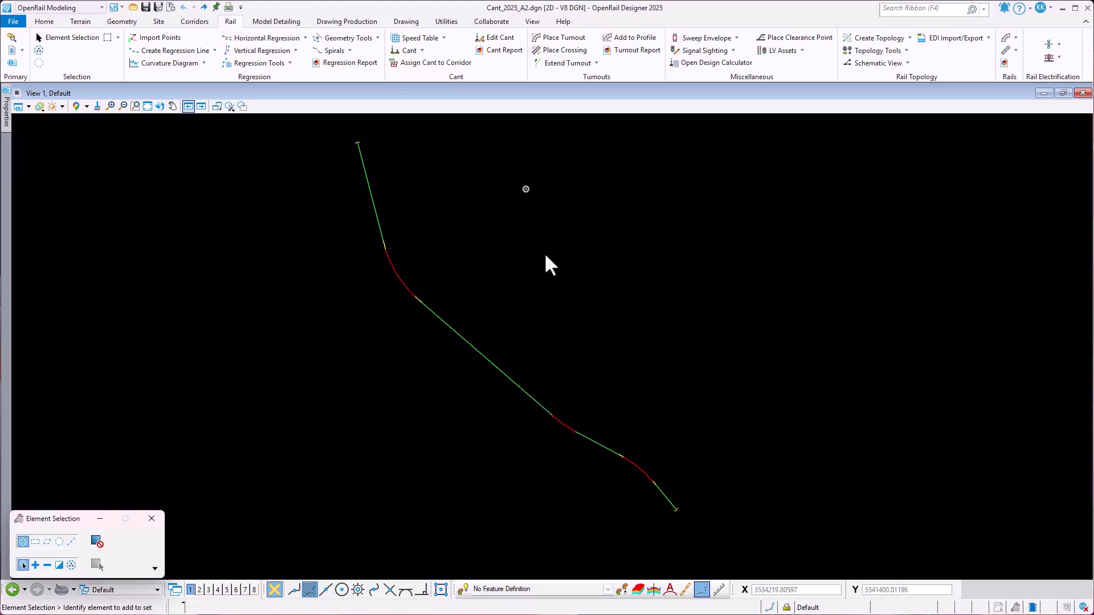
scroll(636, 483, up, 2)
scroll(596, 422, up, 3)
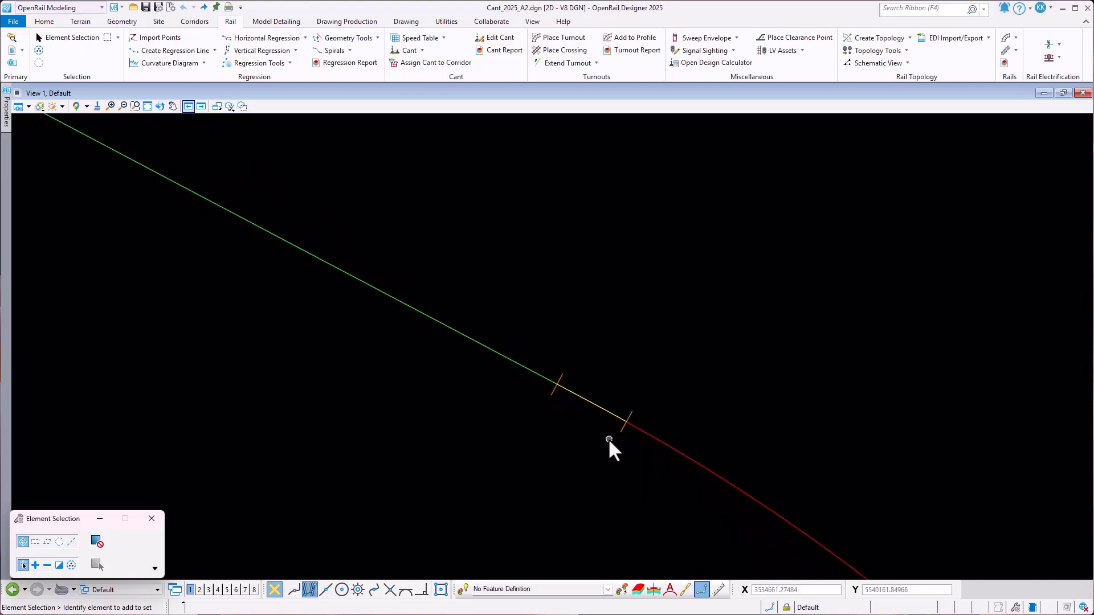
click(621, 432)
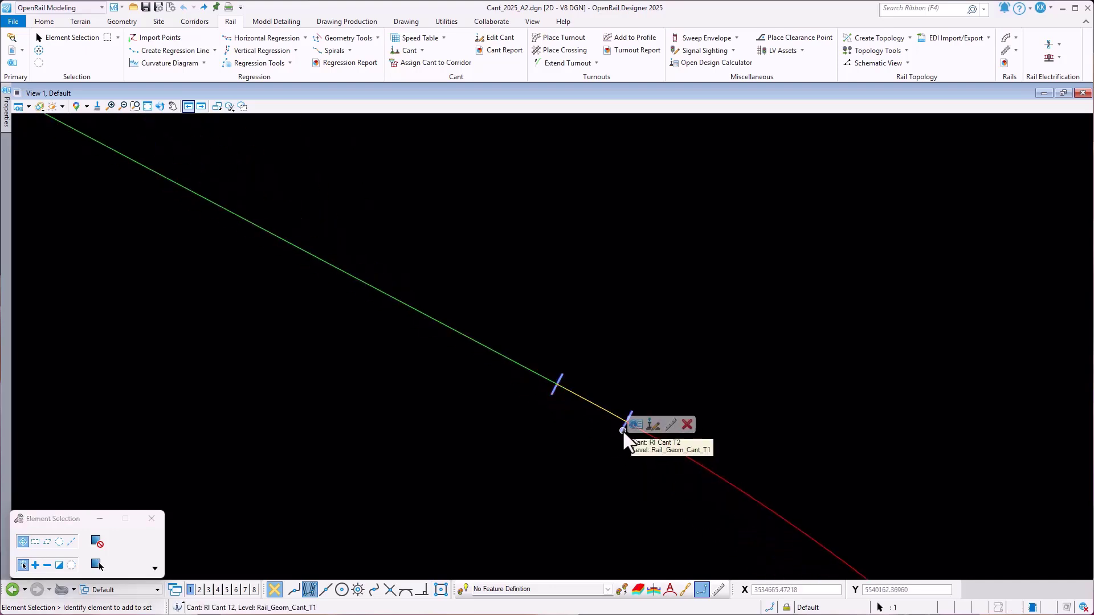
click(652, 425)
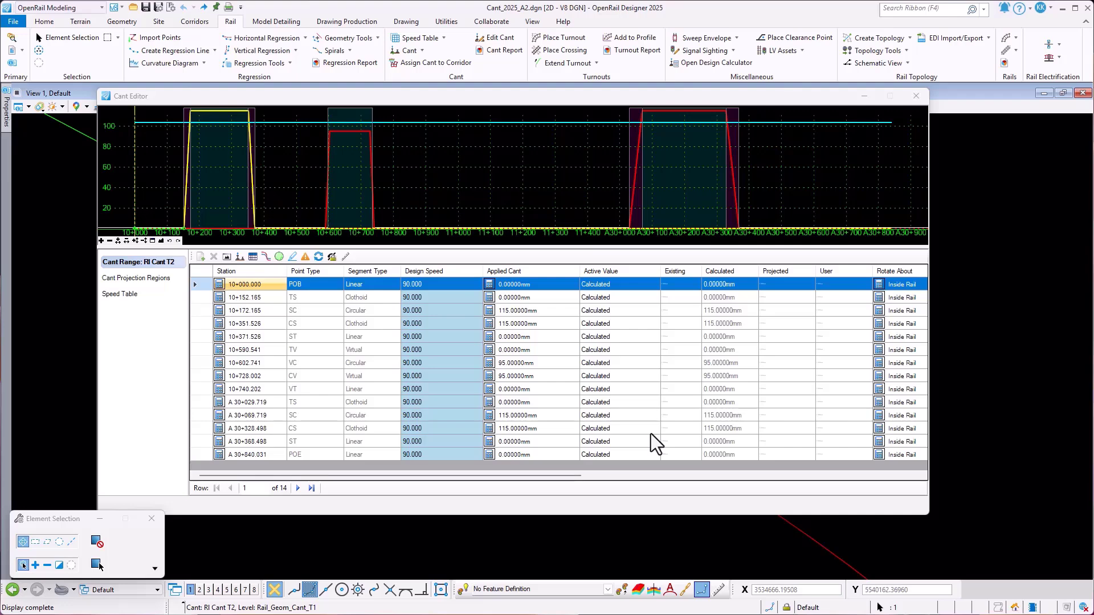
click(308, 350)
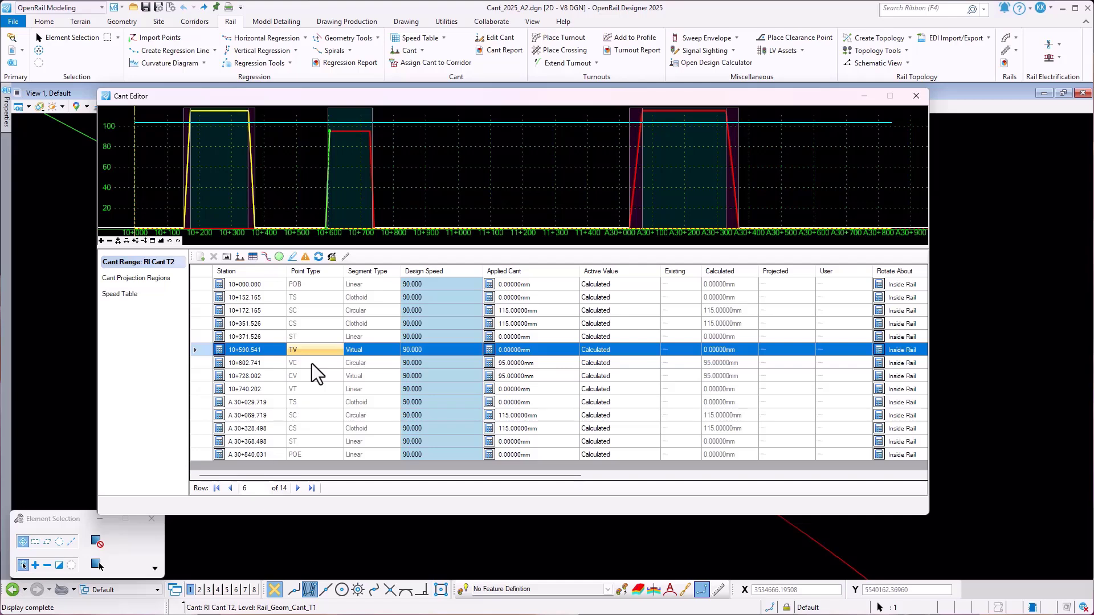
click(312, 363)
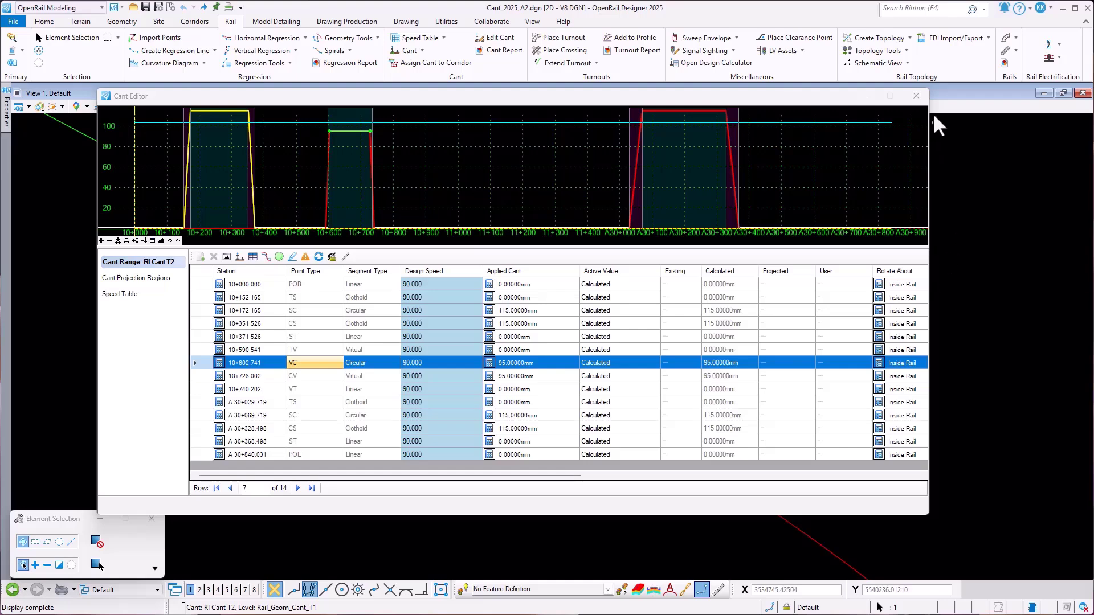
click(916, 96)
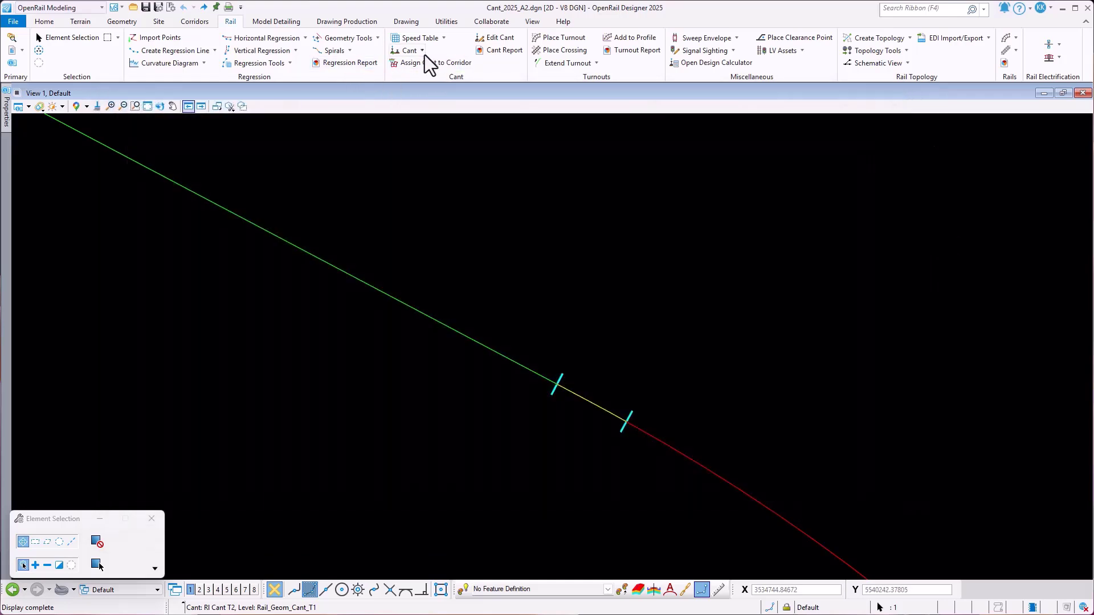
Import the cant points from CantImport_M.csv onto the RI Cant T2 element with a station tolerance of 1.0000 meters.
click(423, 51)
click(437, 92)
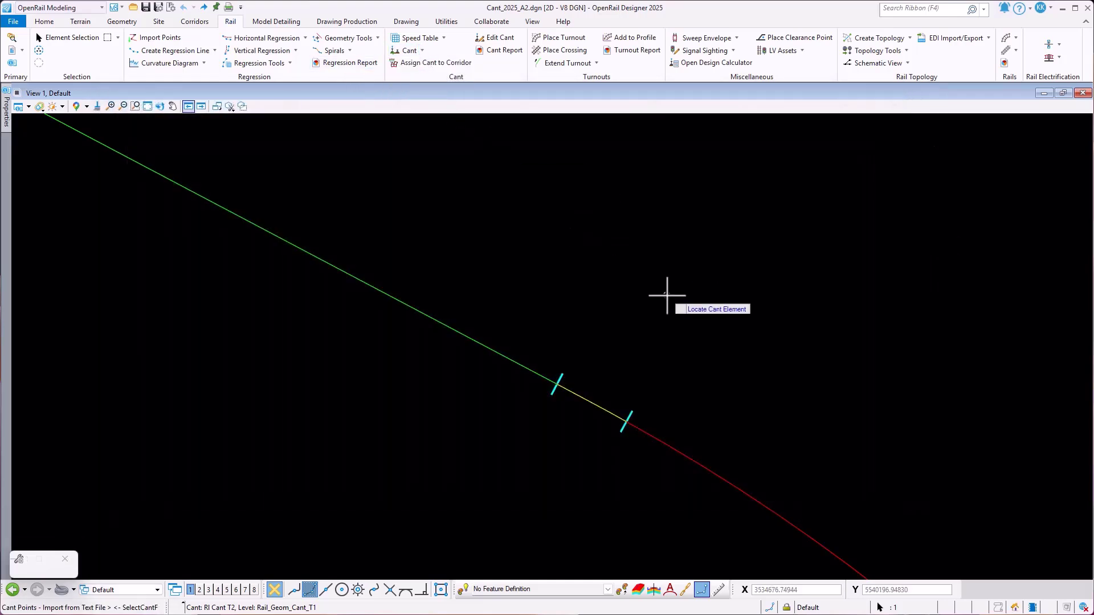
click(627, 415)
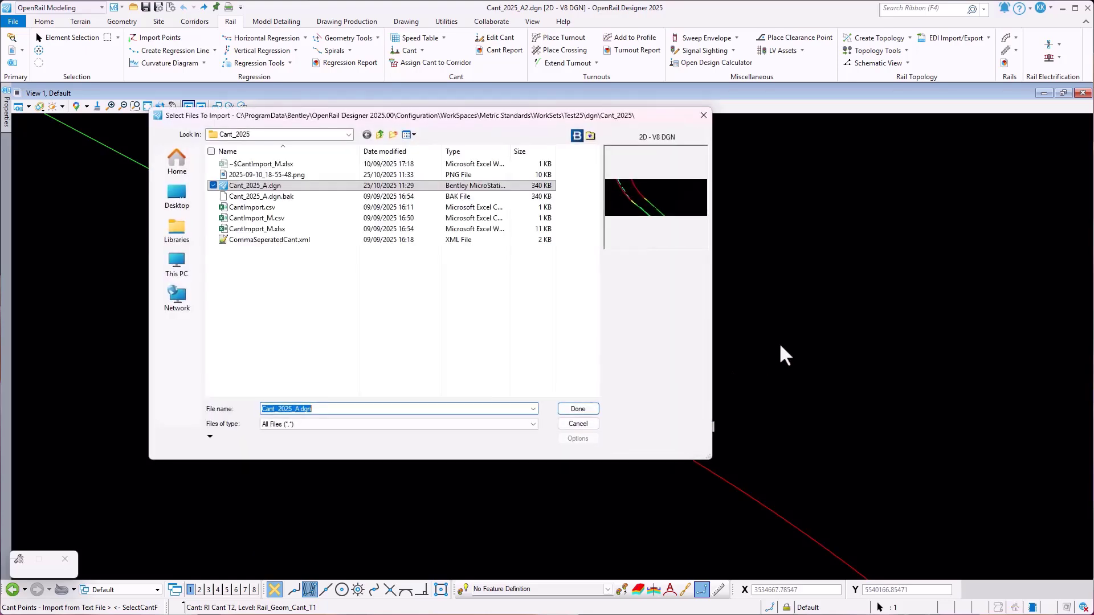
click(320, 220)
click(593, 408)
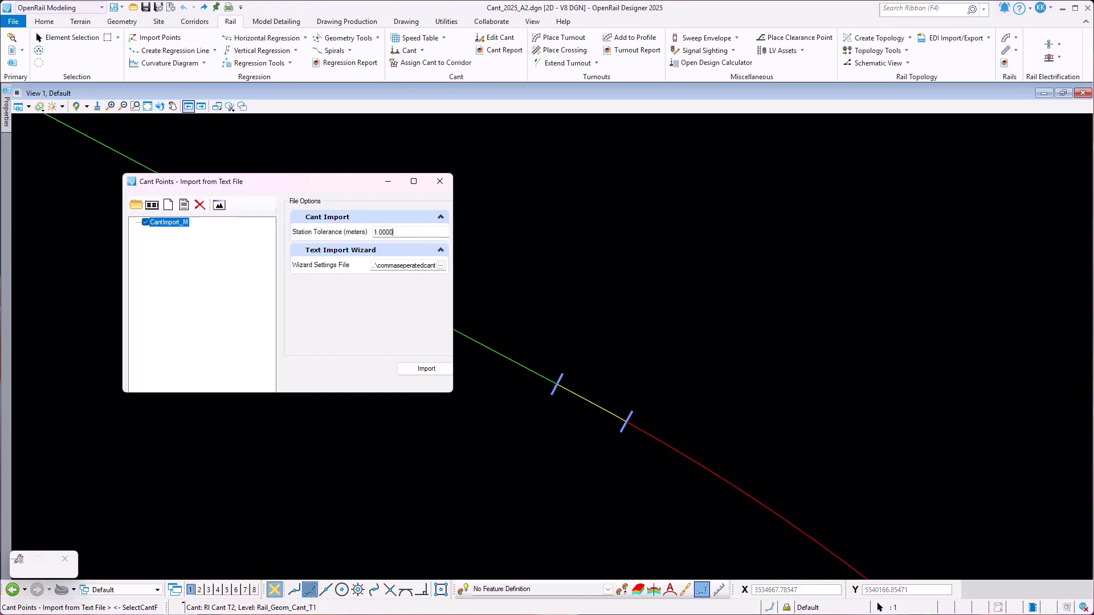
key(alt+Tab)
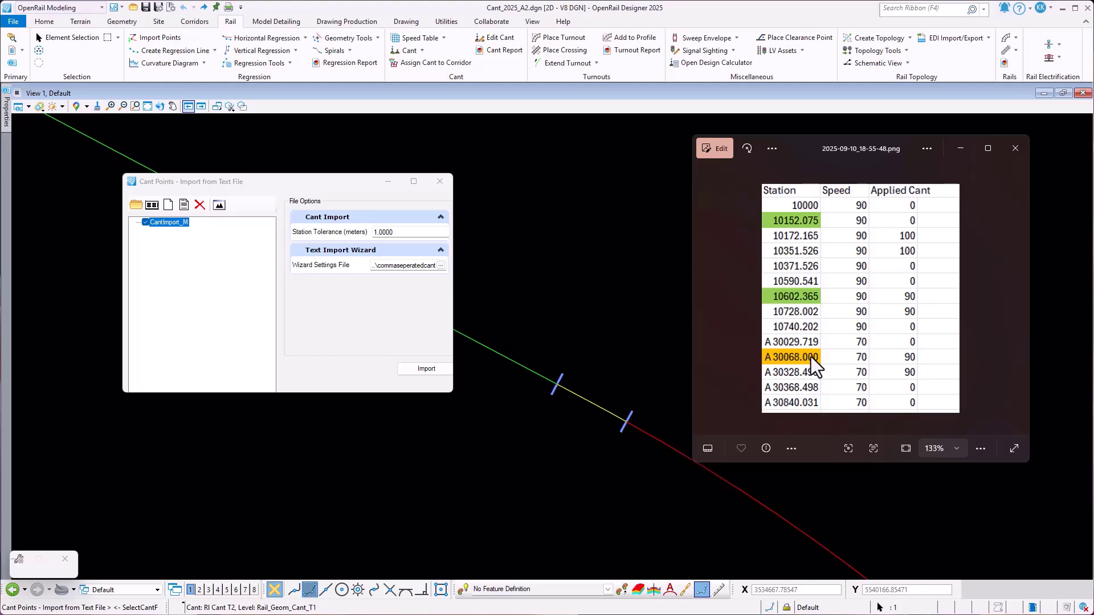
click(961, 148)
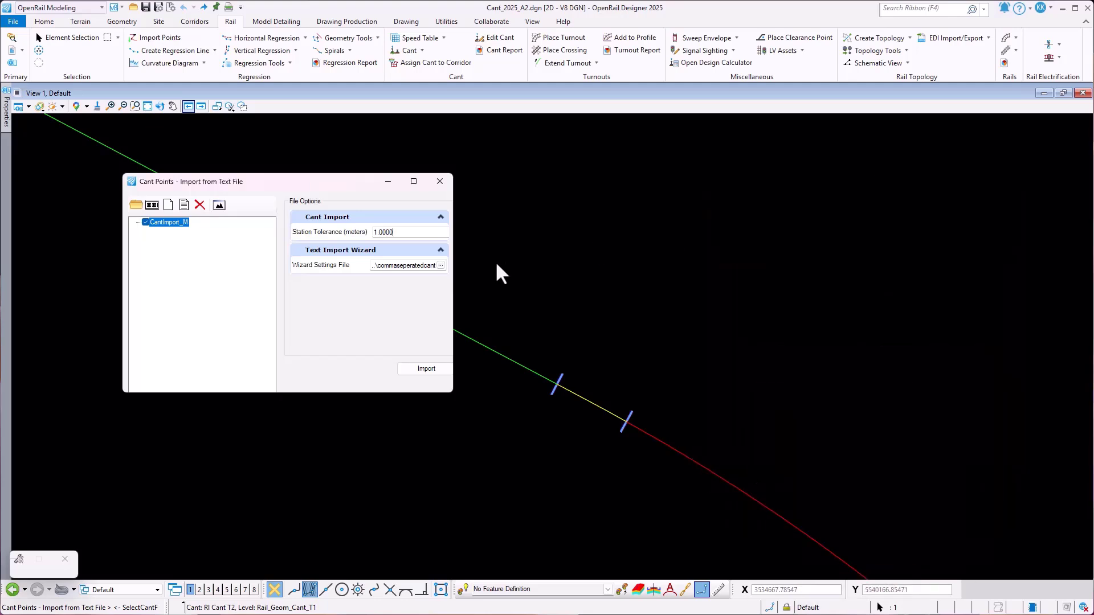
click(423, 373)
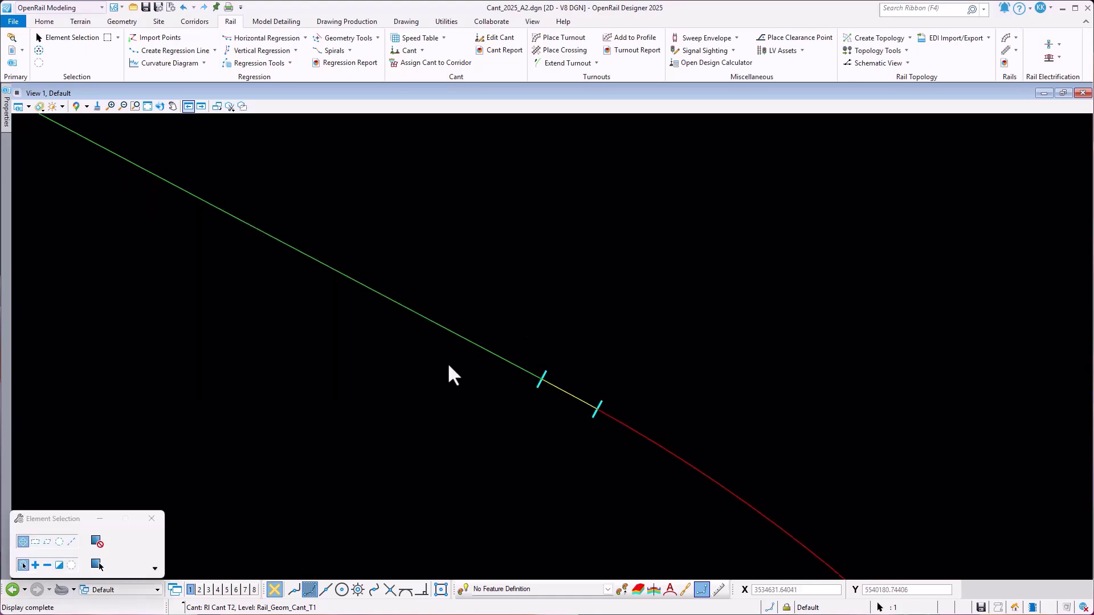
Open the imported cant in the Cant Editor and examine the user, calculated and active values of its curve points.
scroll(449, 374, down, 2)
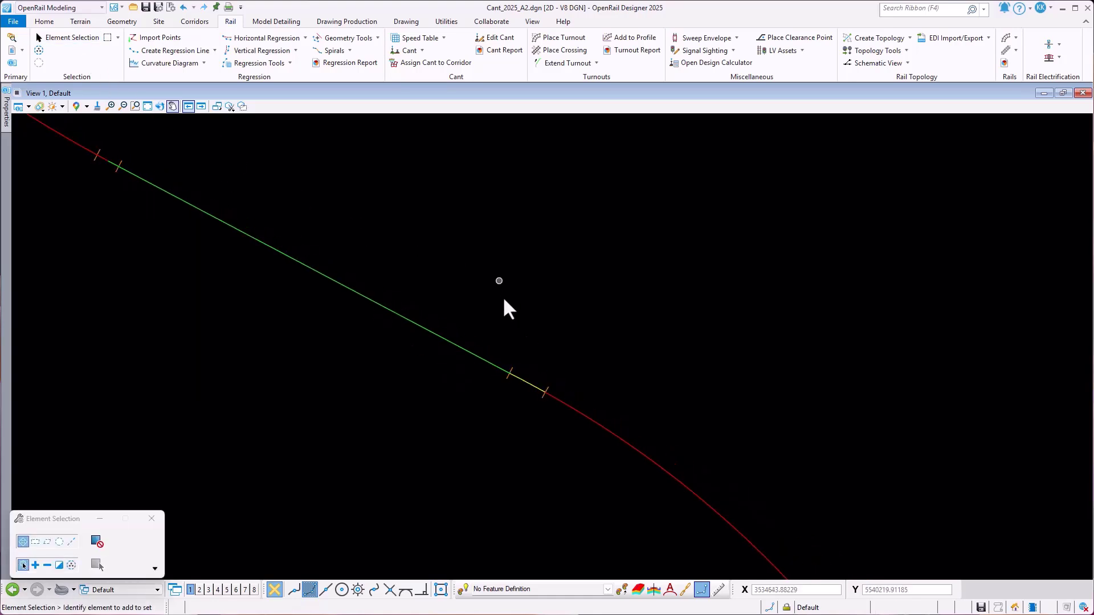
click(548, 387)
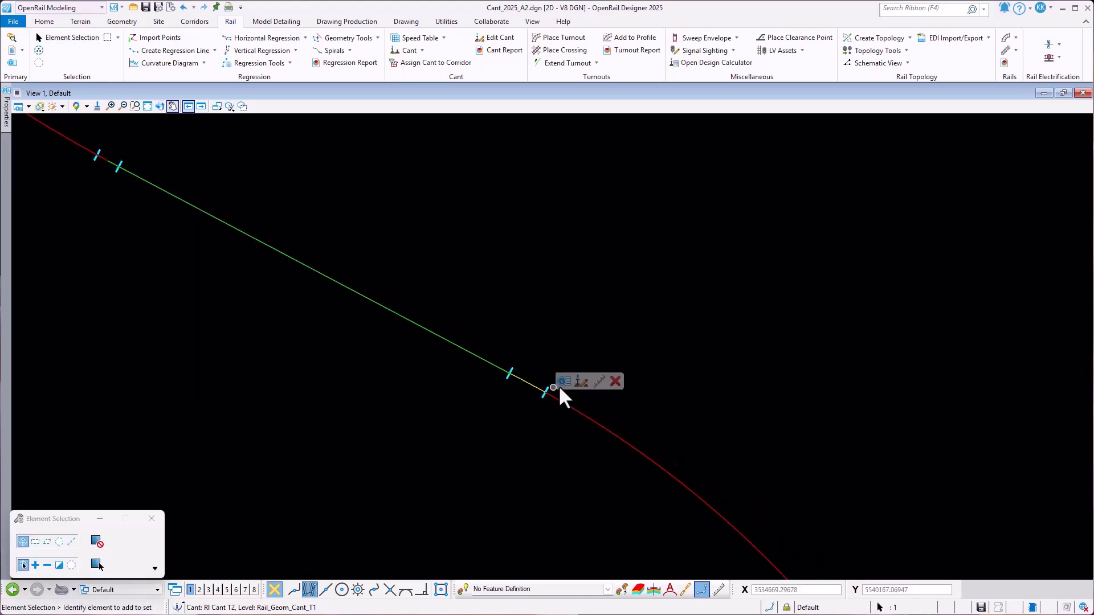
click(581, 381)
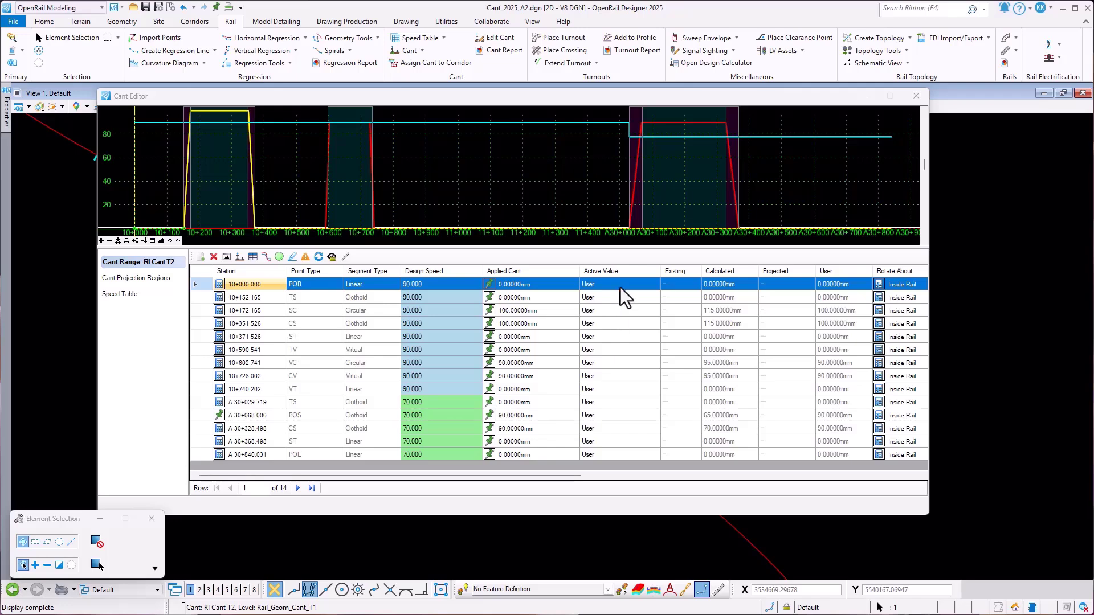
click(849, 310)
click(843, 322)
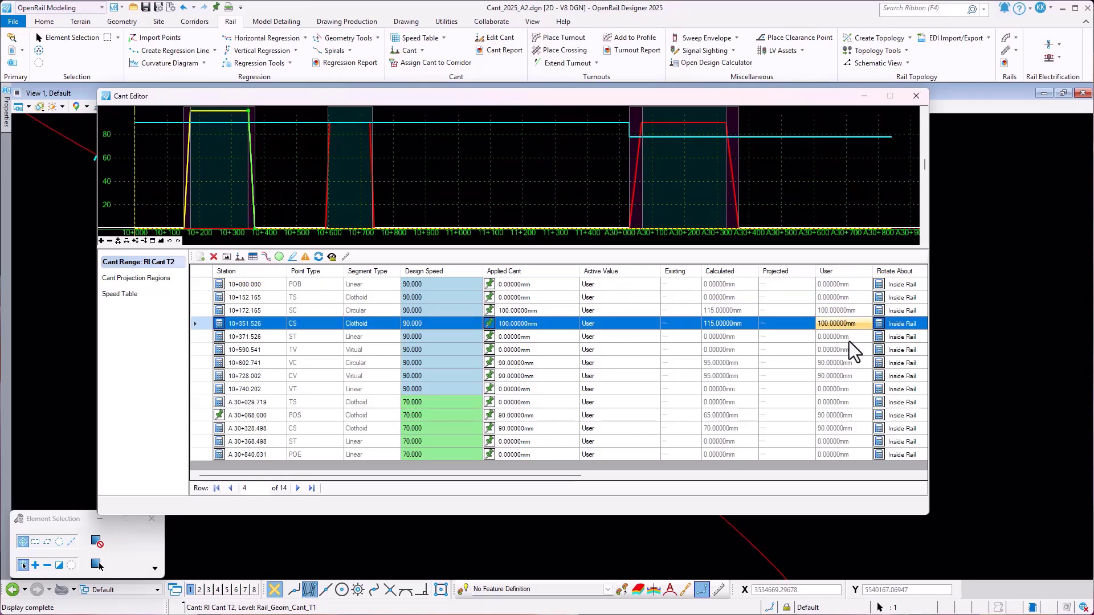
click(852, 365)
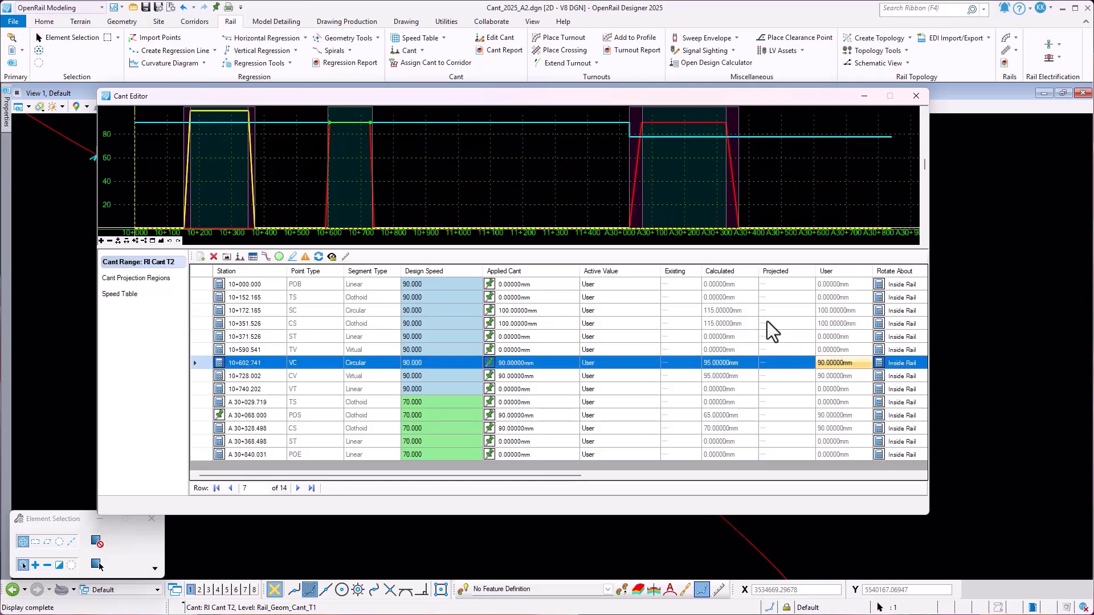
click(734, 310)
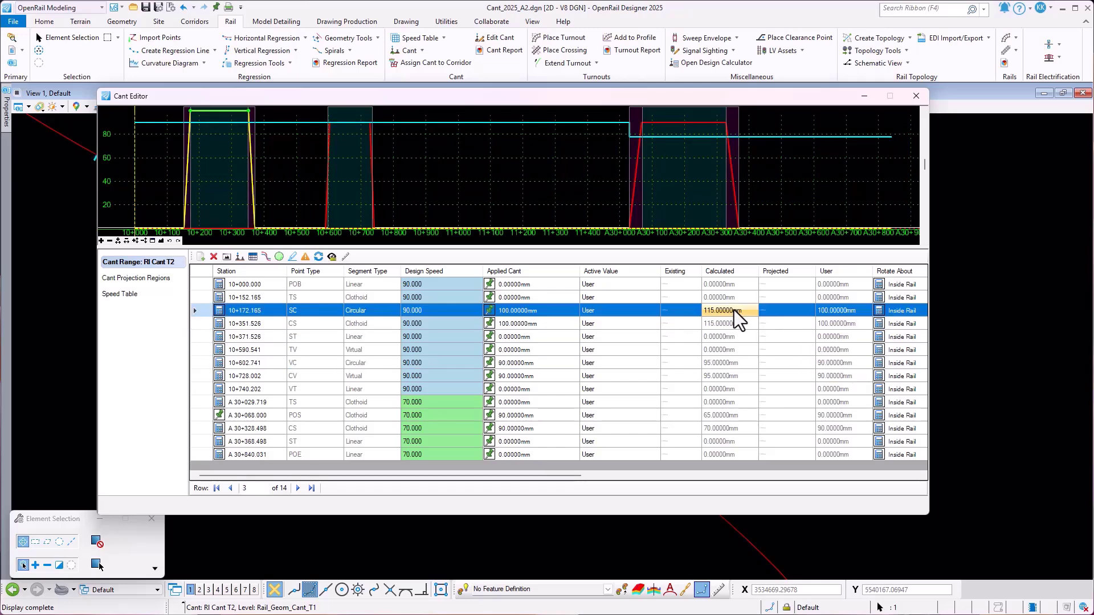
click(625, 310)
click(655, 311)
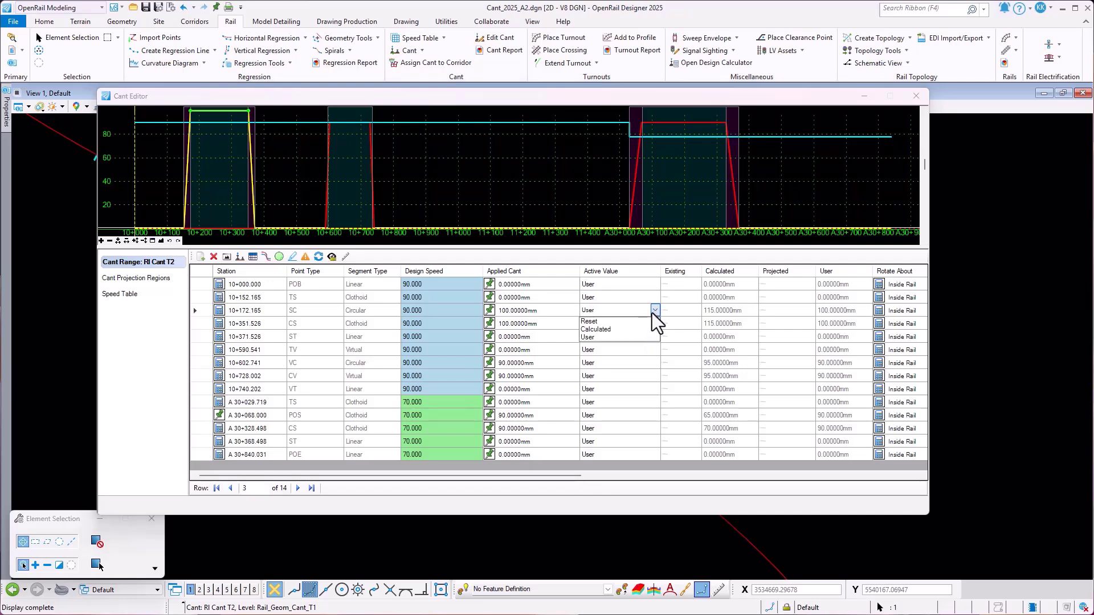
click(633, 310)
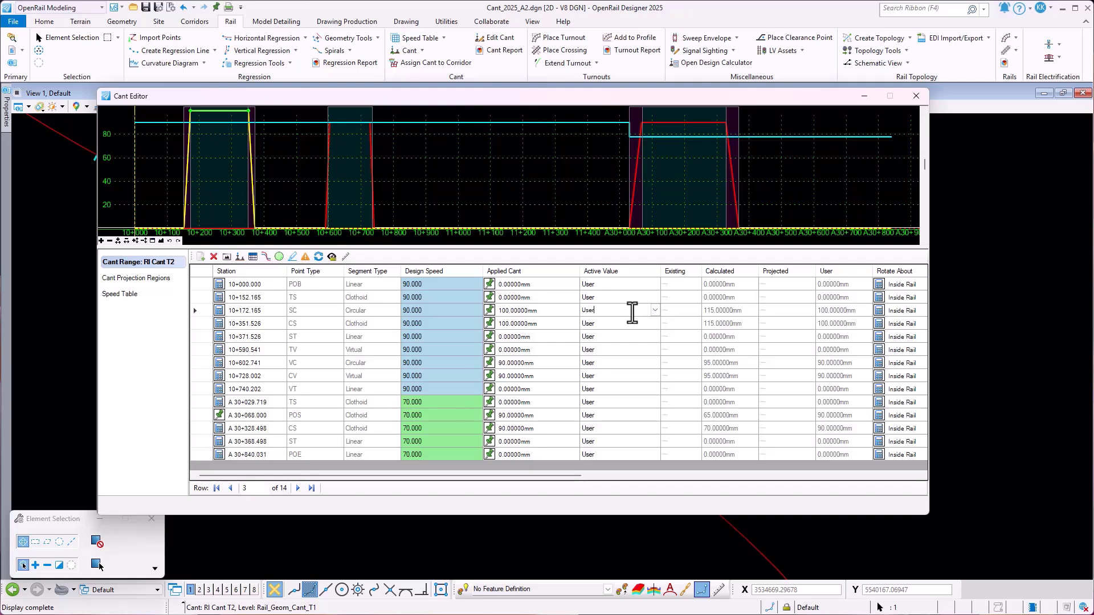
Examine the design speeds of the imported cant points and the ranges in the Speed Table.
click(440, 349)
click(453, 399)
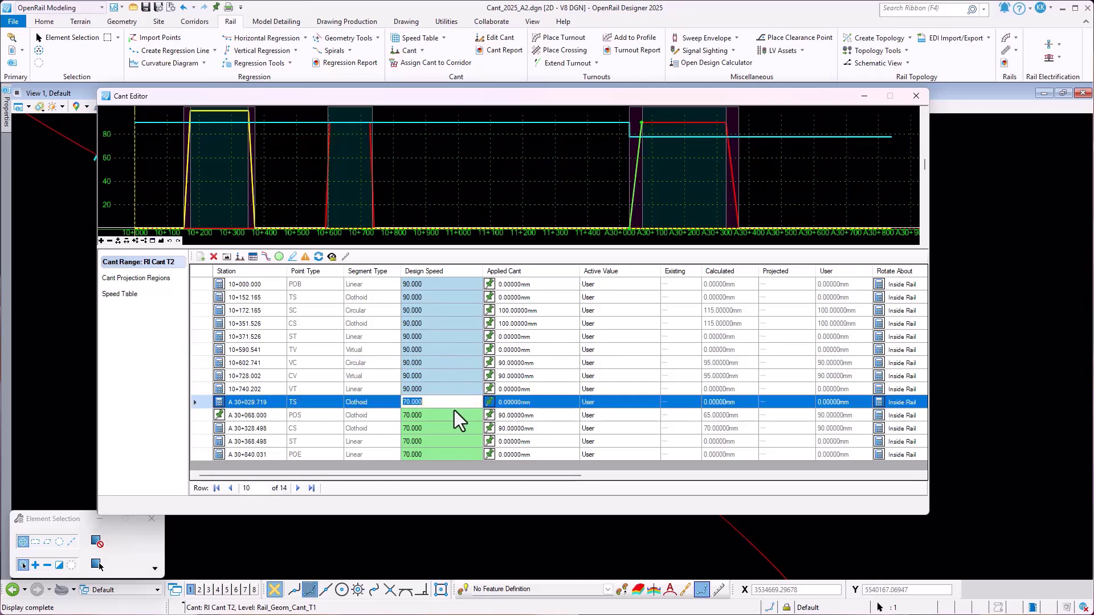
click(447, 363)
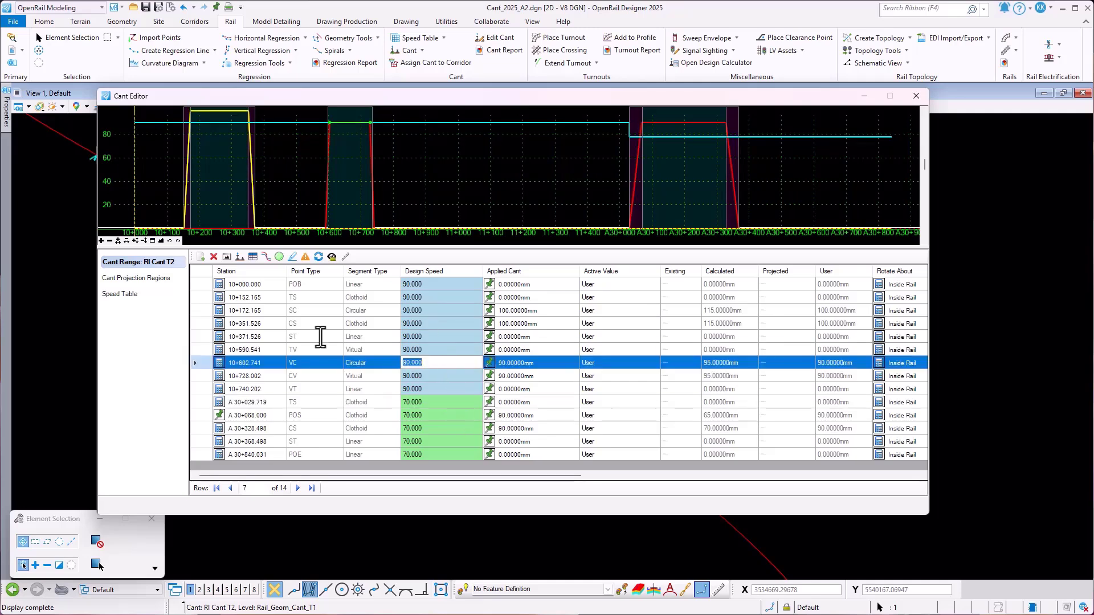
click(133, 295)
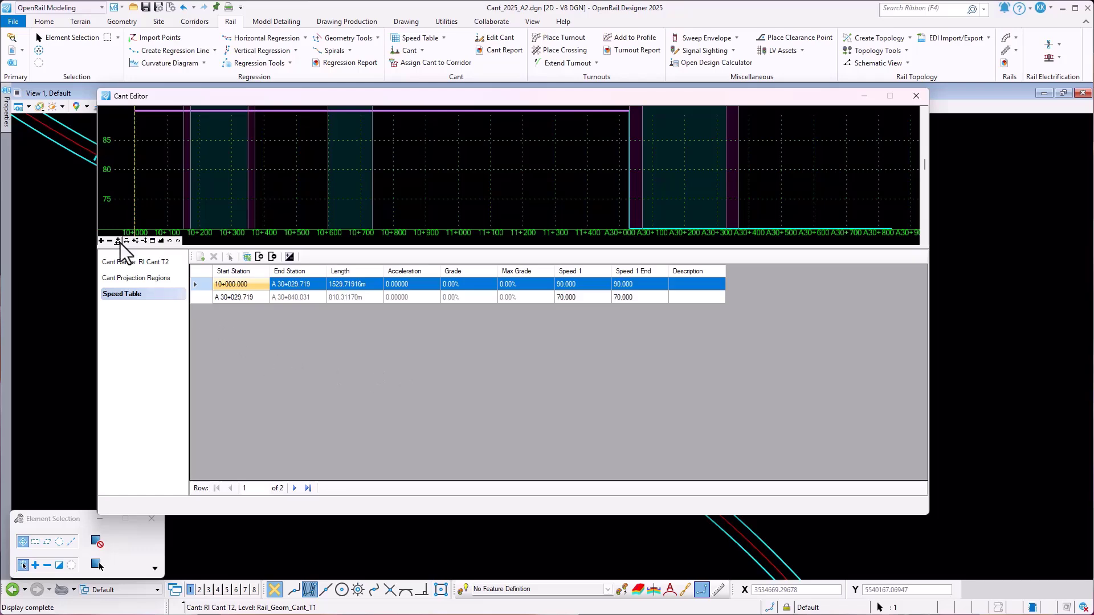
click(137, 262)
click(444, 362)
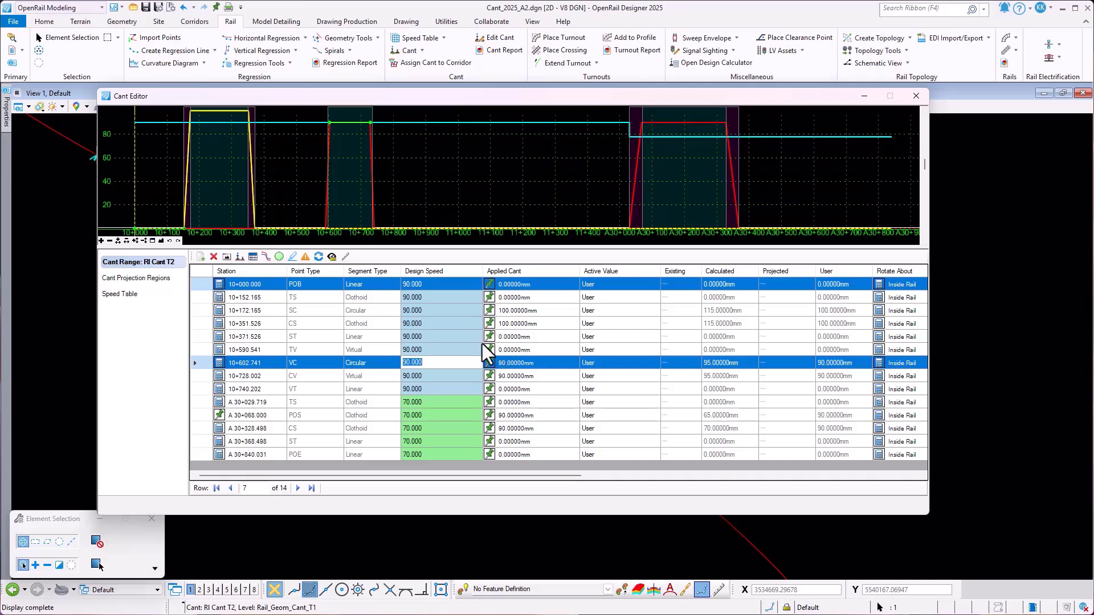
Compare the imported TS point at 10+152.165 and POS point at A 30+068.000 with the stations in the reference image.
key(alt+Tab)
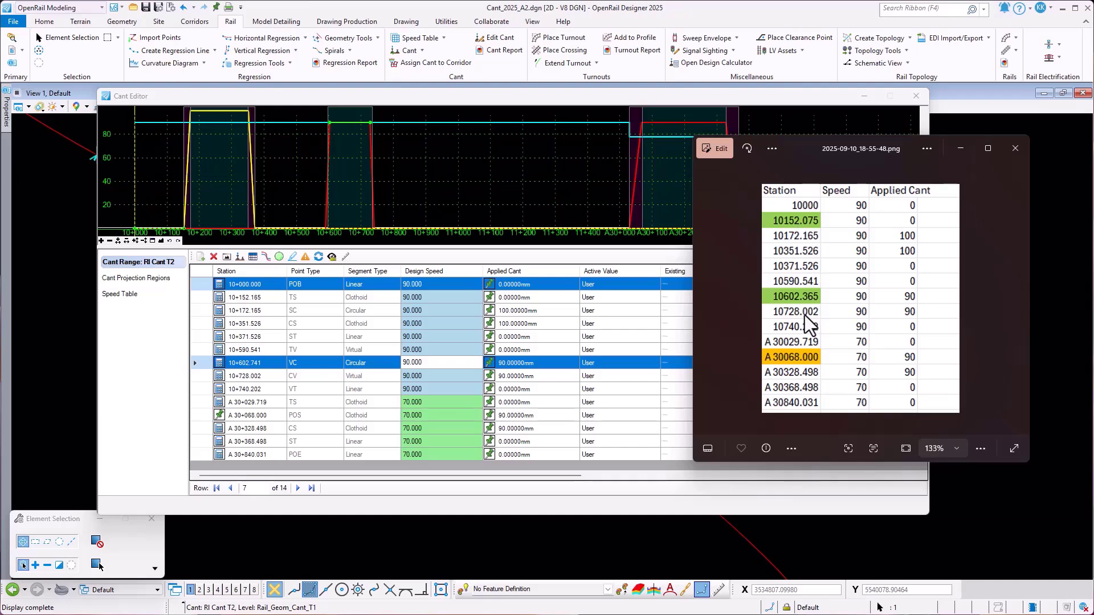
click(259, 299)
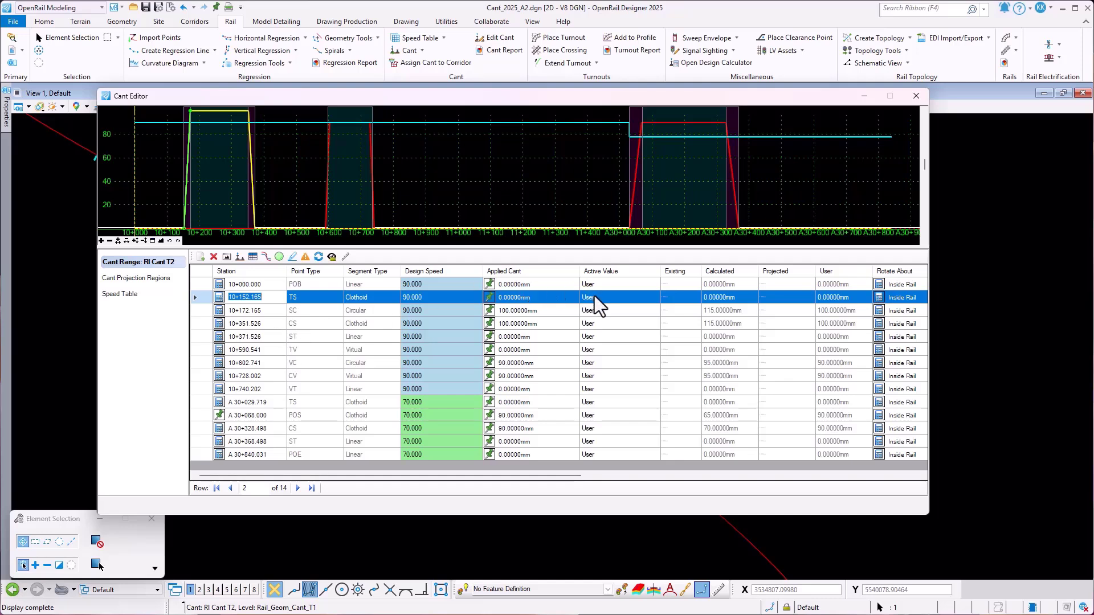
click(204, 418)
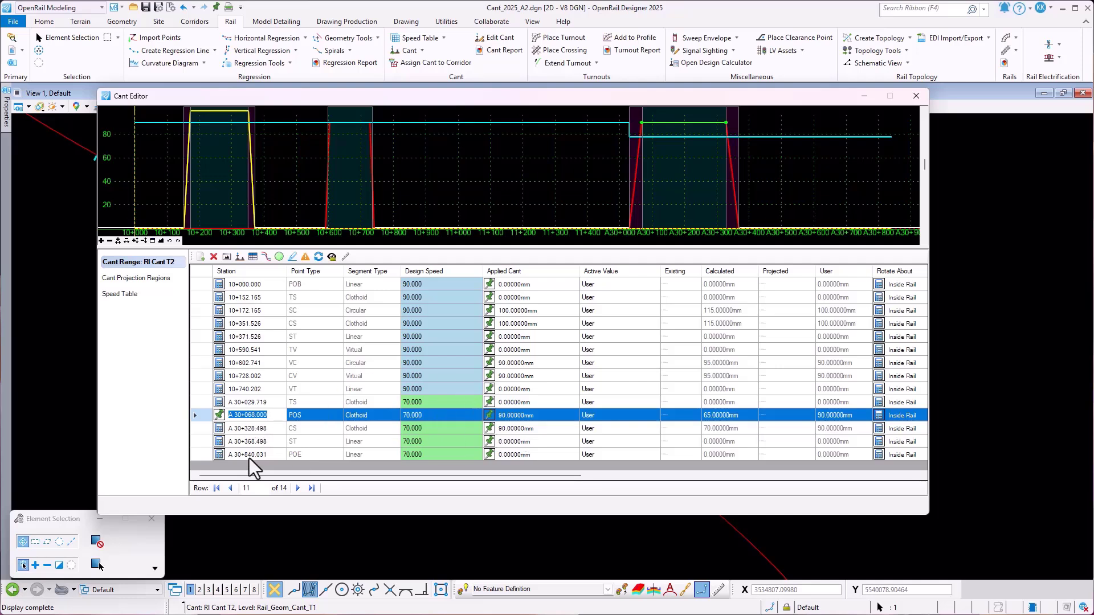
Show the suppressed cant points and locate the struck-through SC point and the neighbouring POS point in the plan view.
click(332, 257)
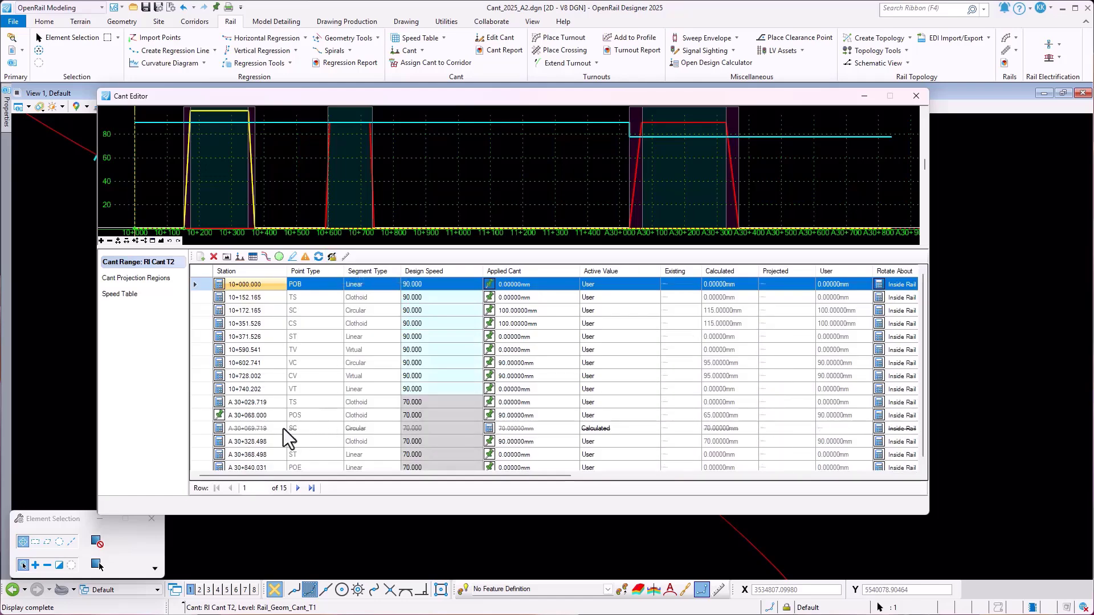
click(269, 429)
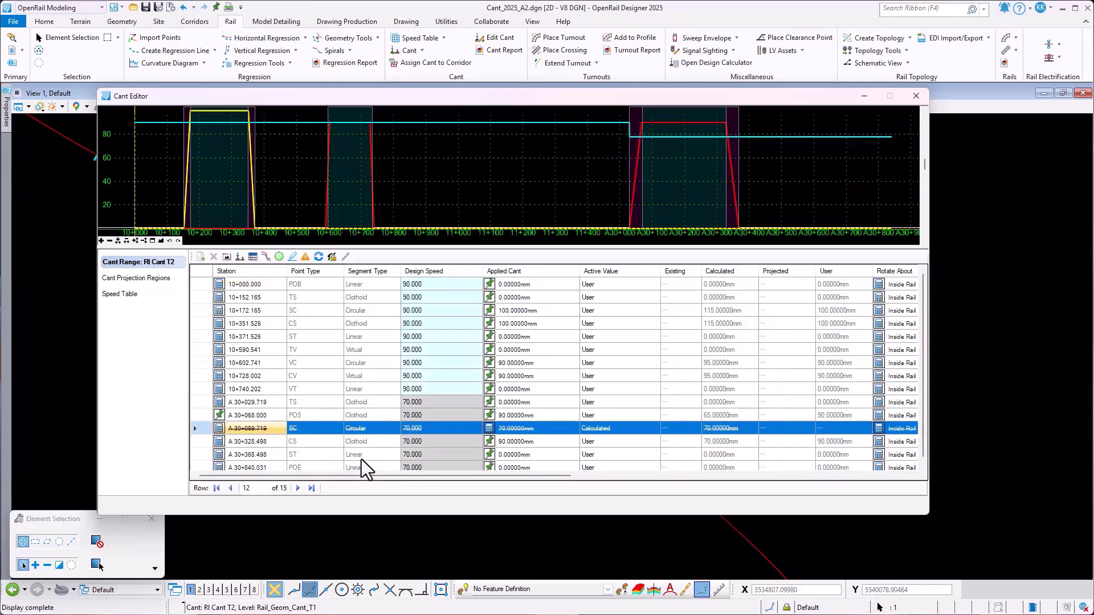
mouse_move(468, 95)
mouse_down()
mouse_move(741, 98)
mouse_move(994, 118)
mouse_up()
scroll(505, 424, down, 2)
scroll(327, 276, up, 10)
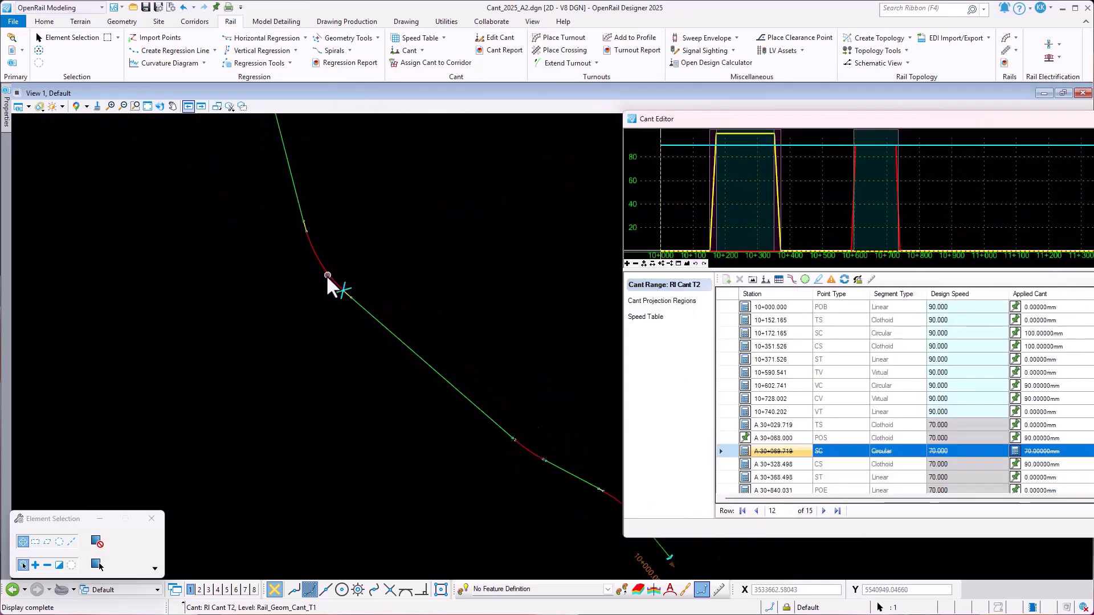
scroll(457, 324, up, 4)
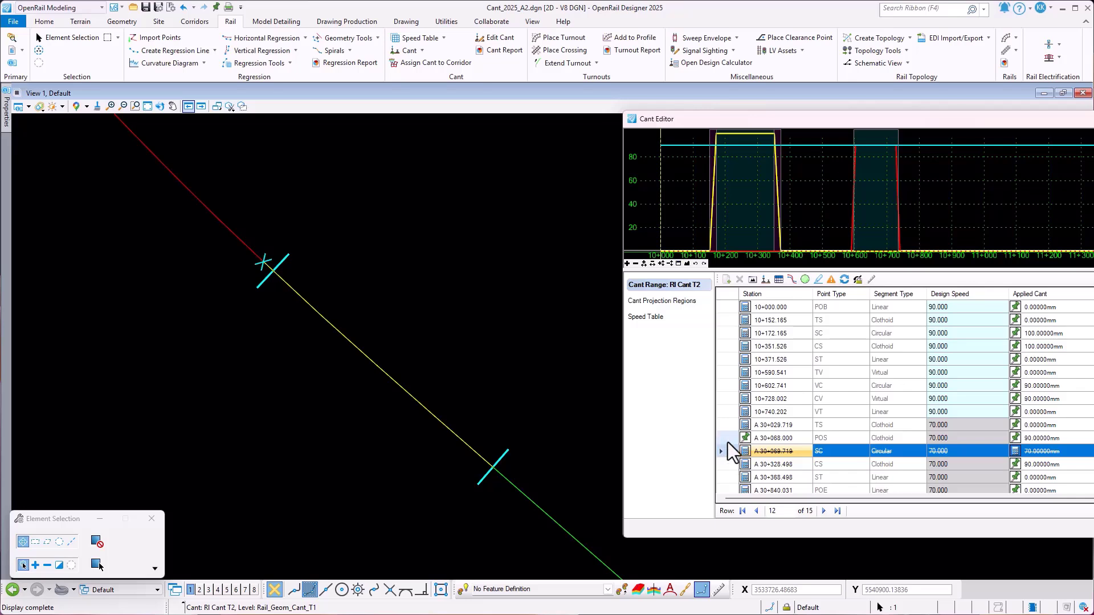
click(720, 436)
scroll(268, 262, up, 6)
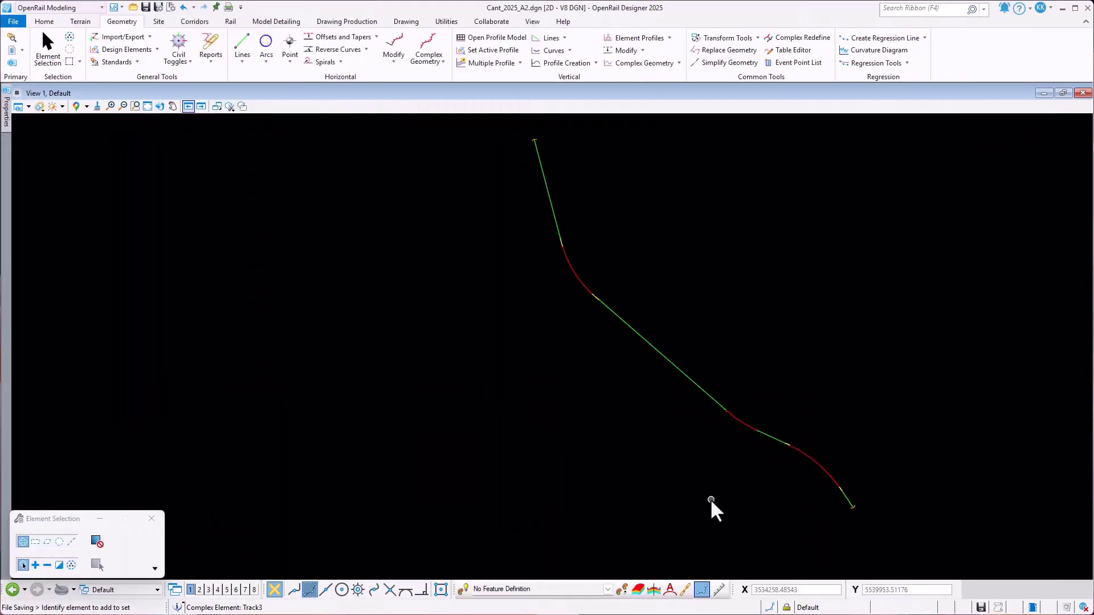
Import the Track2 alignment with its profile, cant and spirals from Track2.xml, using the Rail_CL_Track1 and Rail_Cant_Track1 feature definitions.
click(152, 37)
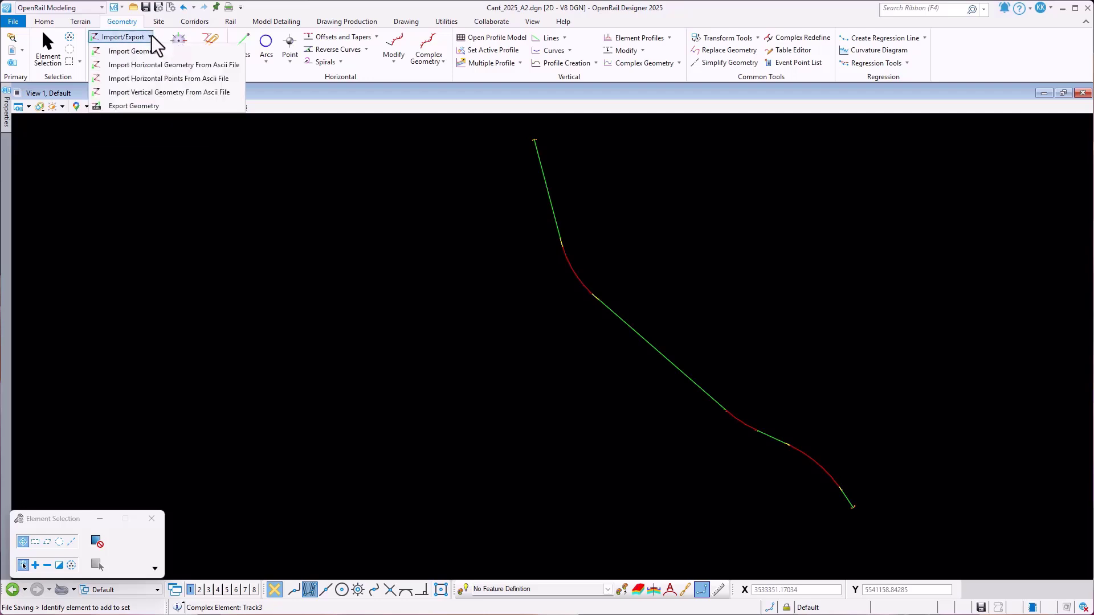
click(130, 51)
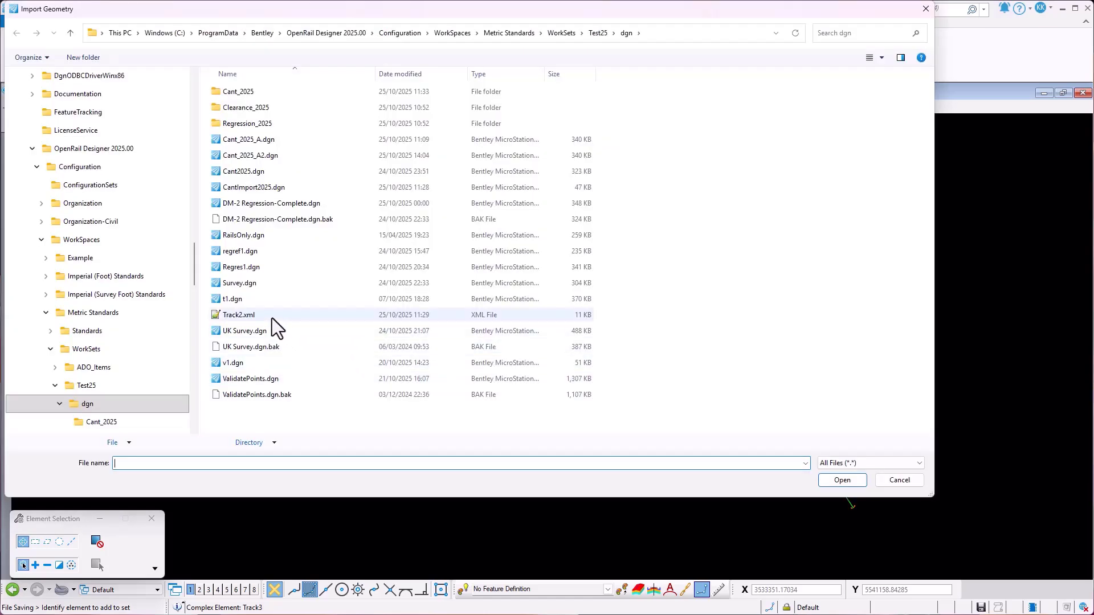
click(272, 317)
click(842, 481)
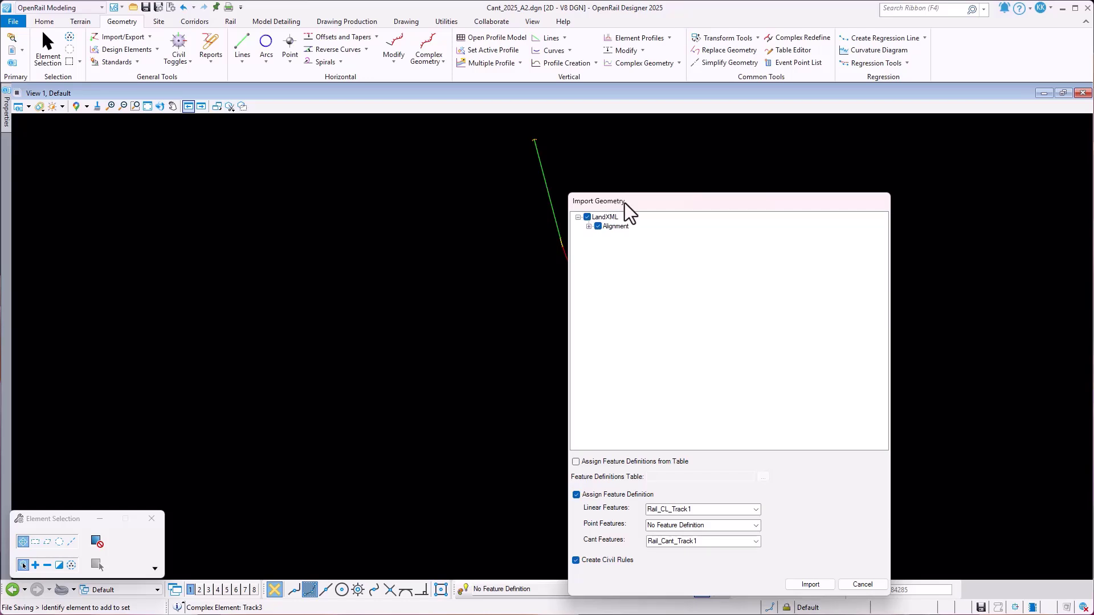
drag(625, 203, 479, 121)
click(444, 145)
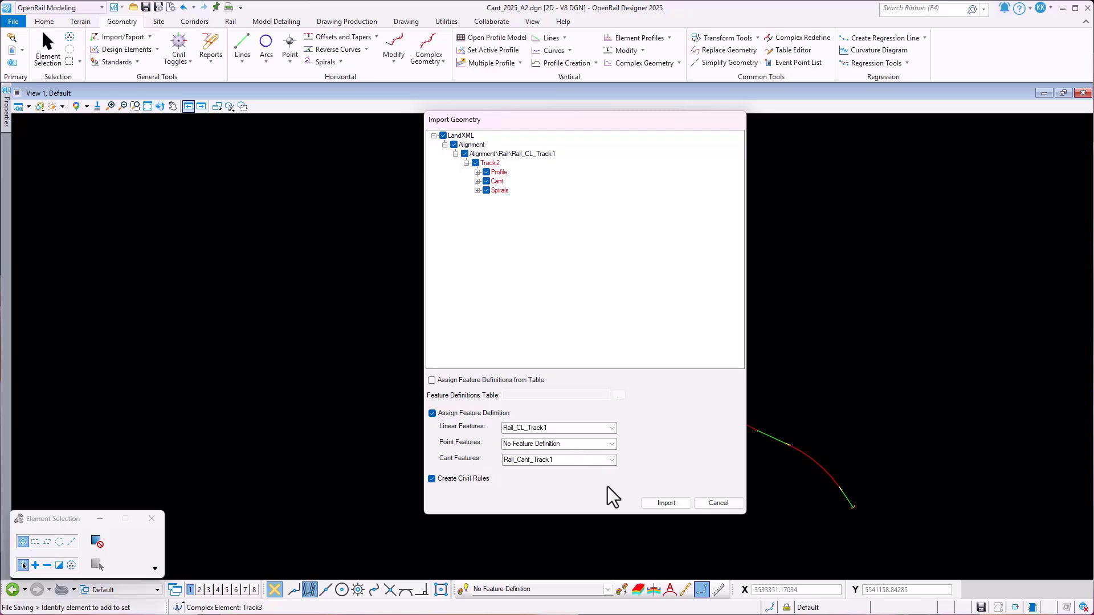
click(666, 502)
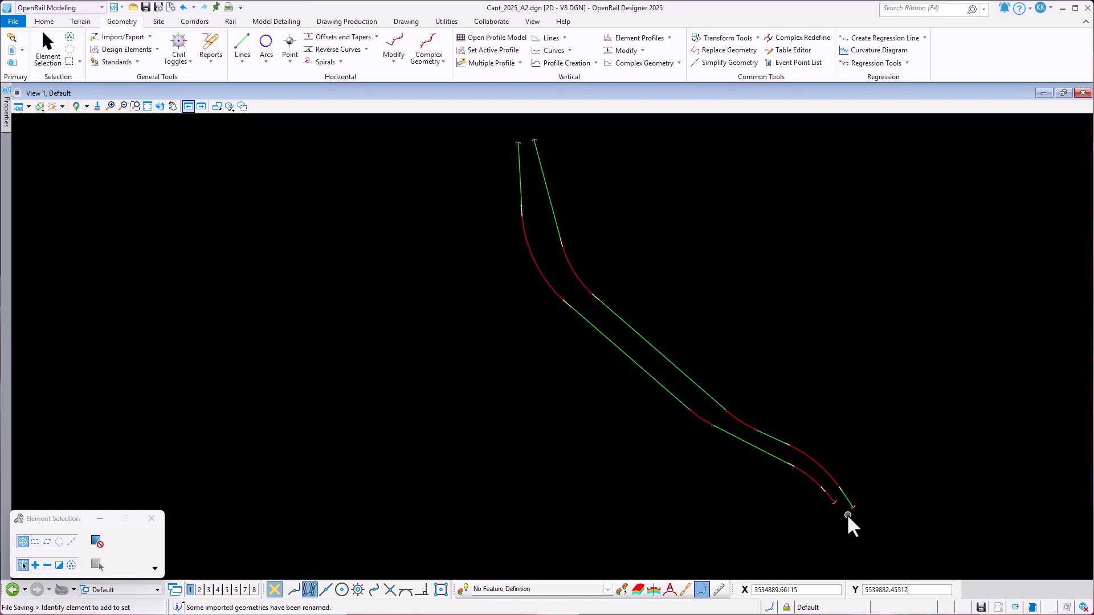
Open the cant of the newly imported track in the Cant Editor from its end near the second track.
scroll(845, 511, up, 2)
scroll(839, 496, up, 2)
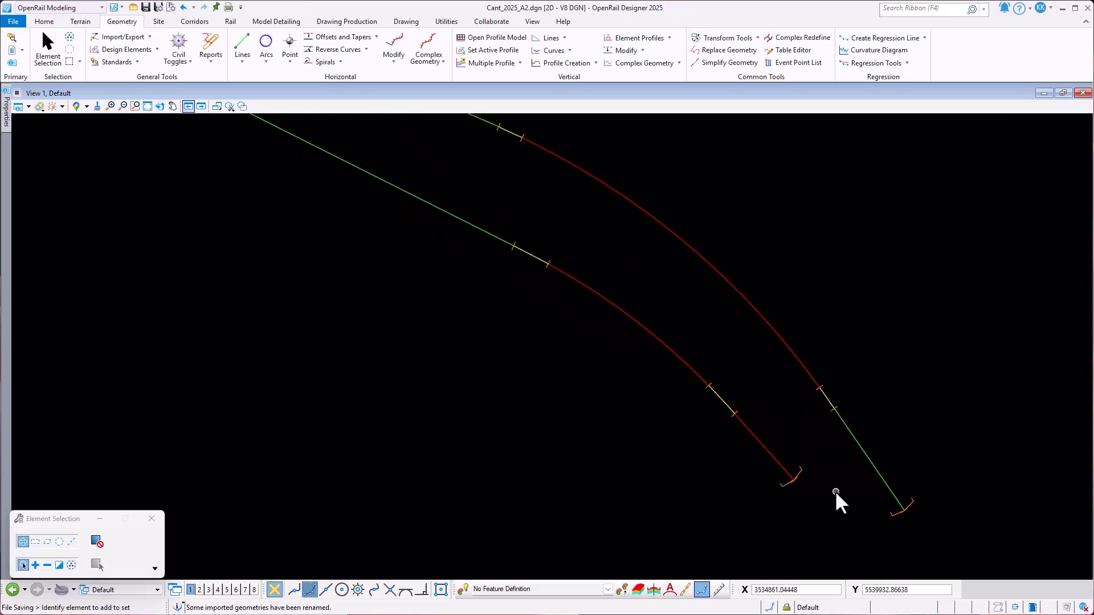
scroll(823, 489, up, 1)
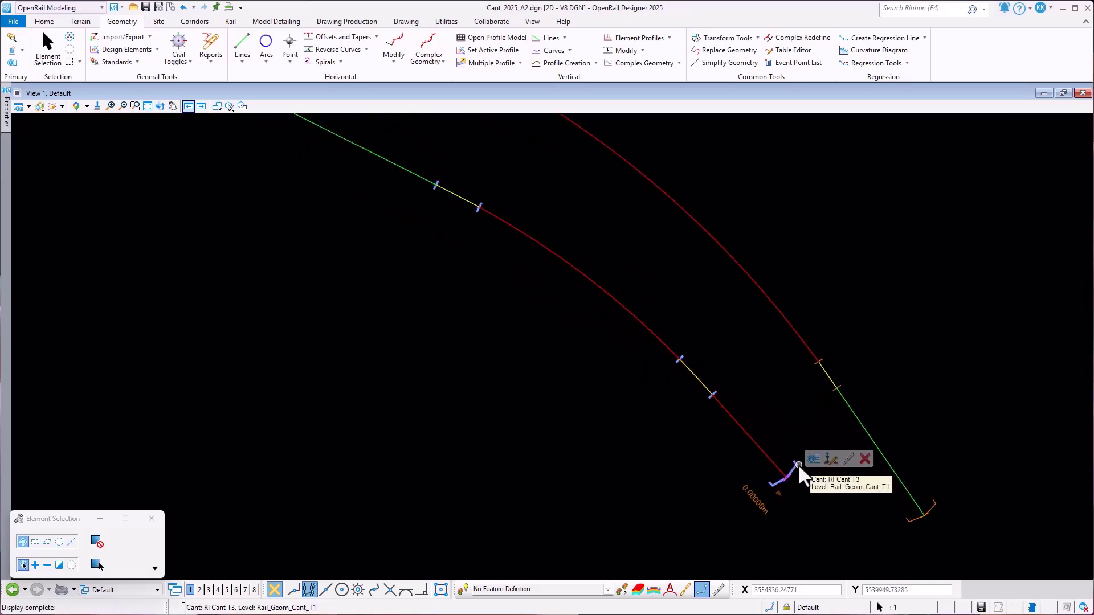
click(798, 464)
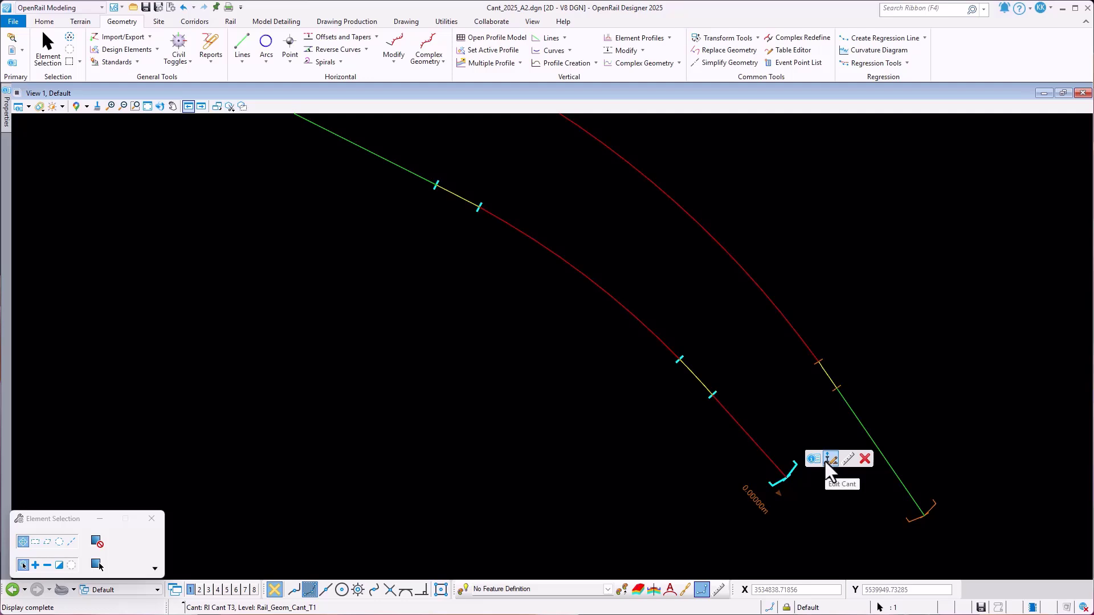
click(831, 460)
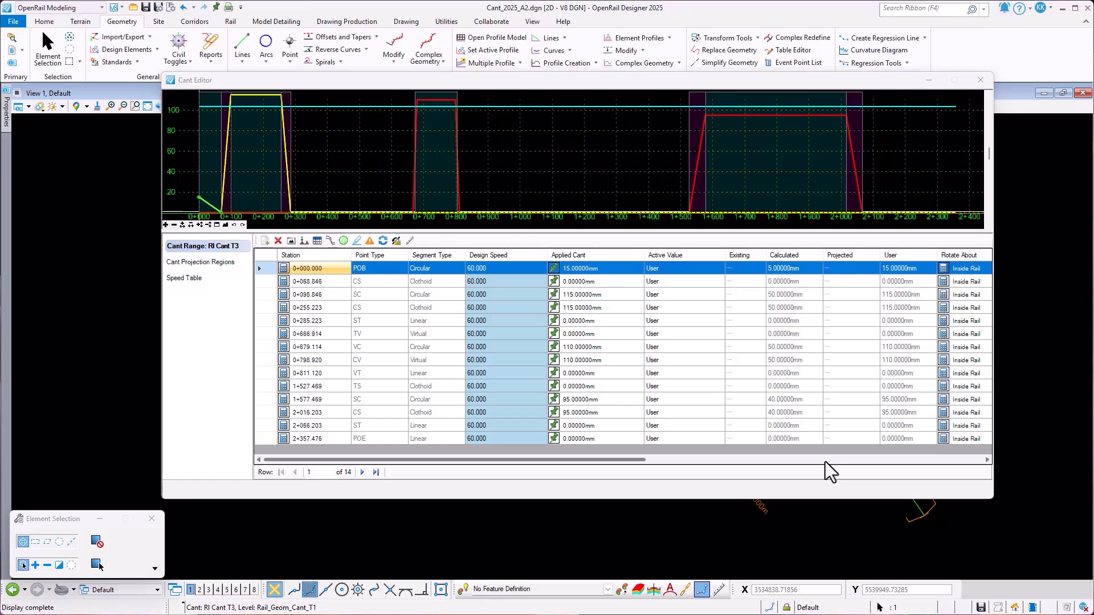
Examine the SC, CS, ST, TV, VC and TS point types and their applied cant in the imported cant range.
click(618, 294)
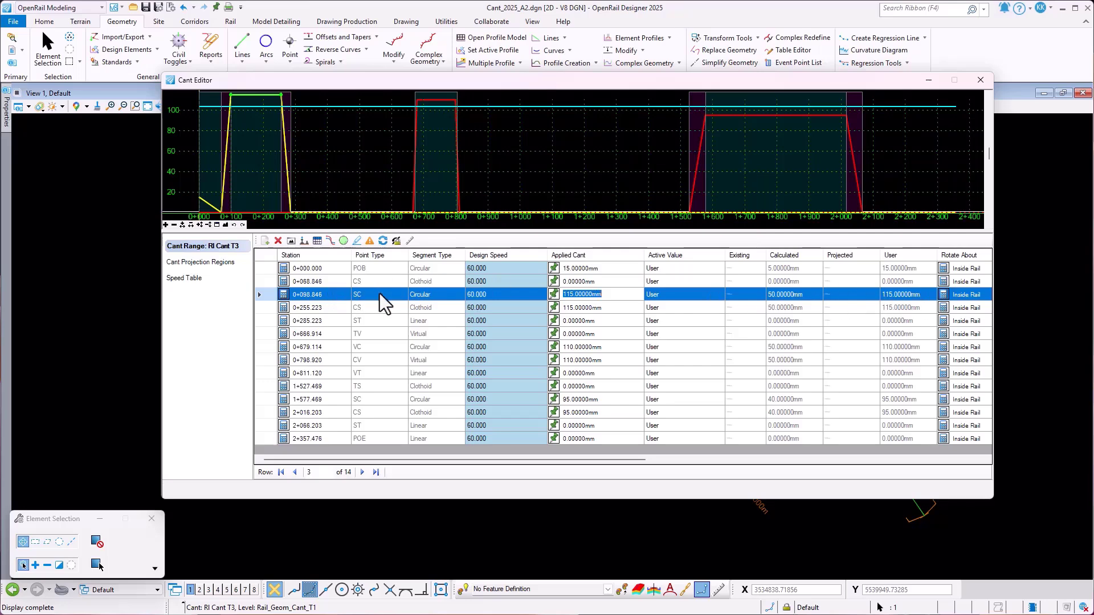
click(357, 295)
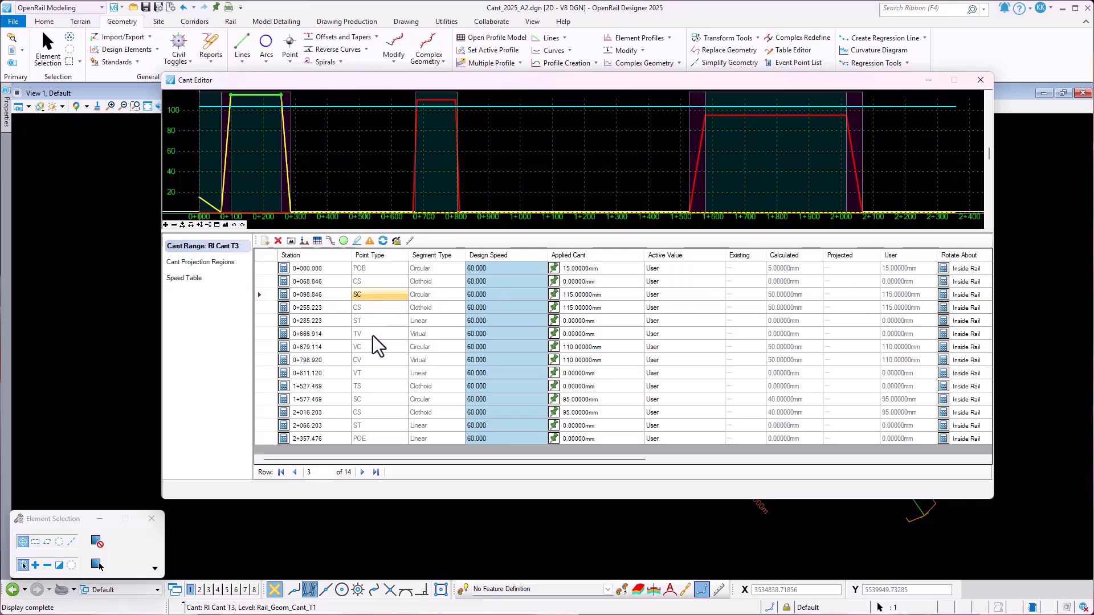
click(375, 309)
click(374, 322)
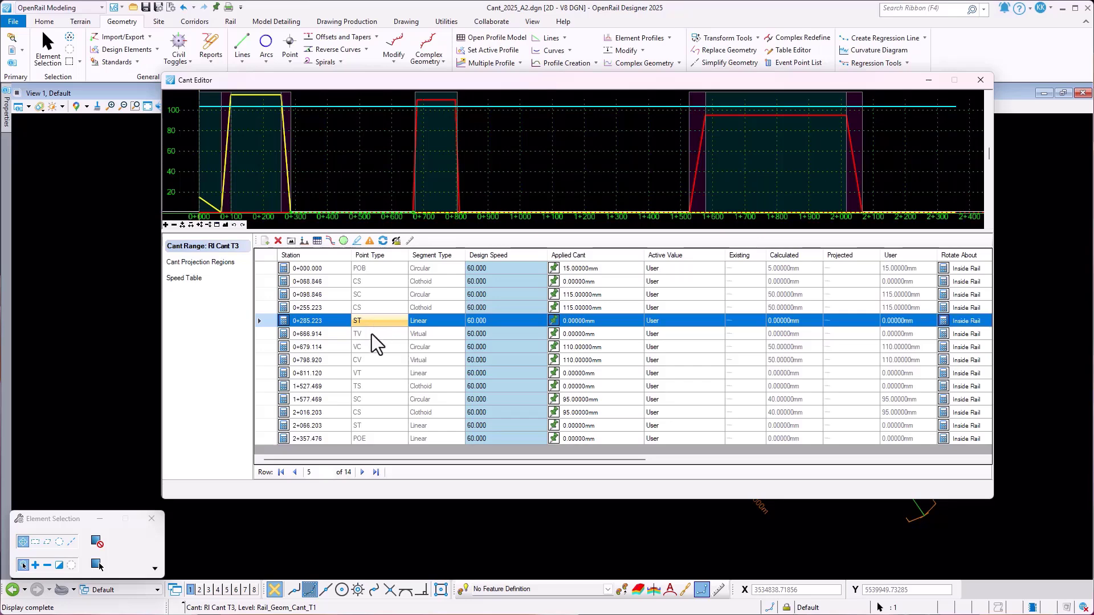
click(371, 334)
click(378, 348)
click(394, 386)
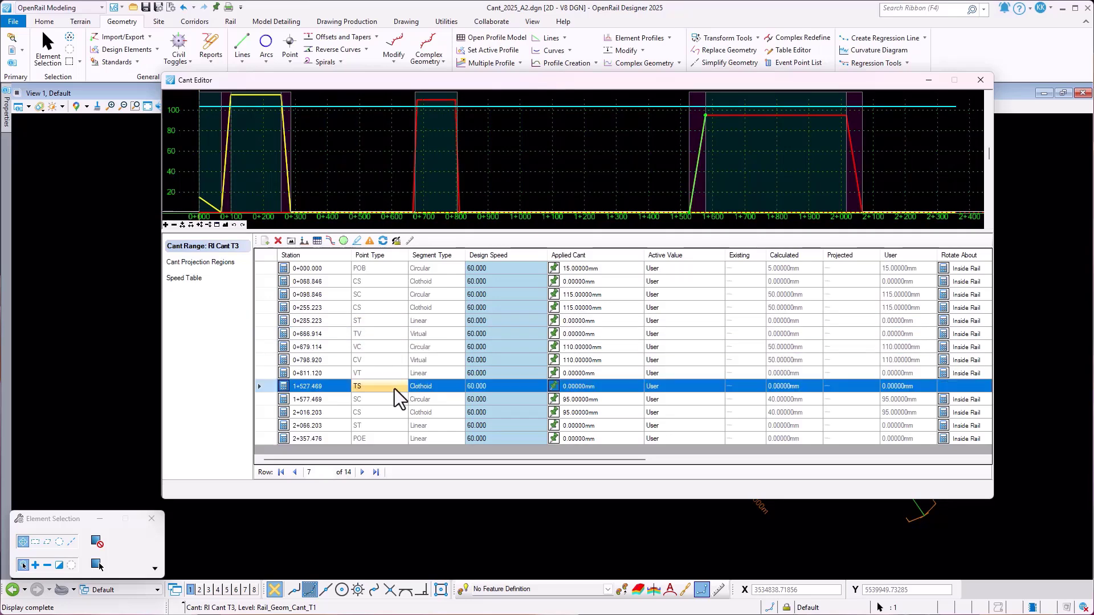
click(393, 348)
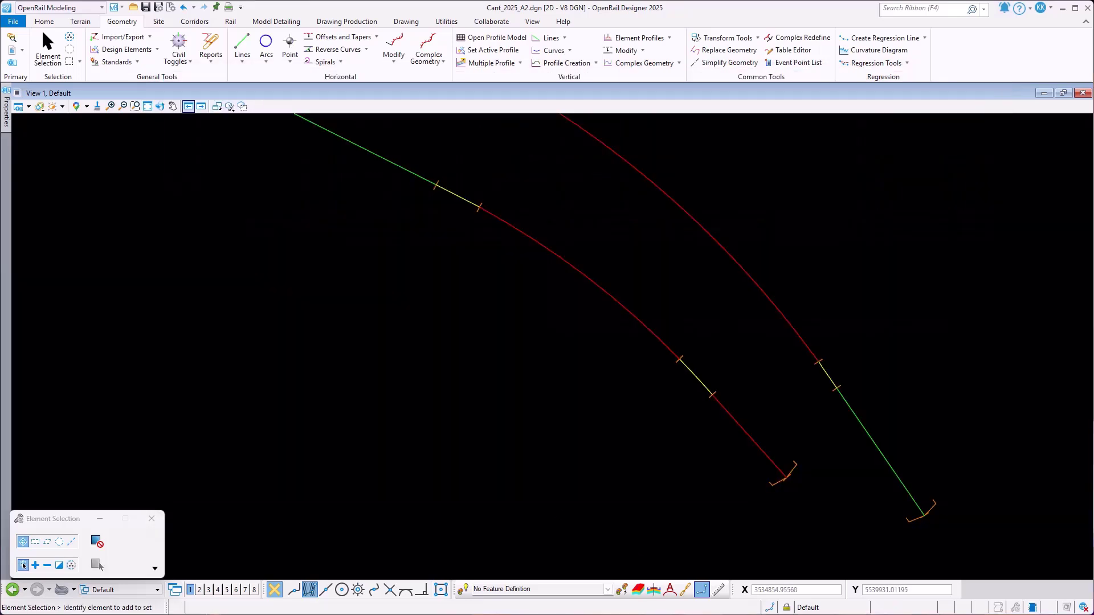
Compare the metric default cant import values in the Civil Default Standards file with the quick properties of the newly imported cant.
click(440, 614)
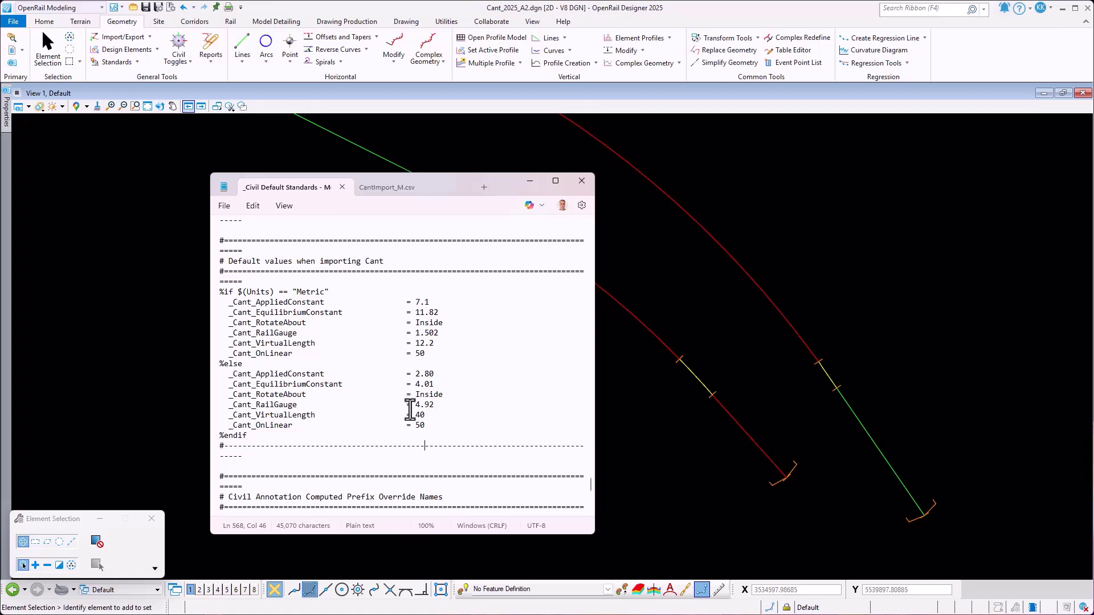
click(530, 181)
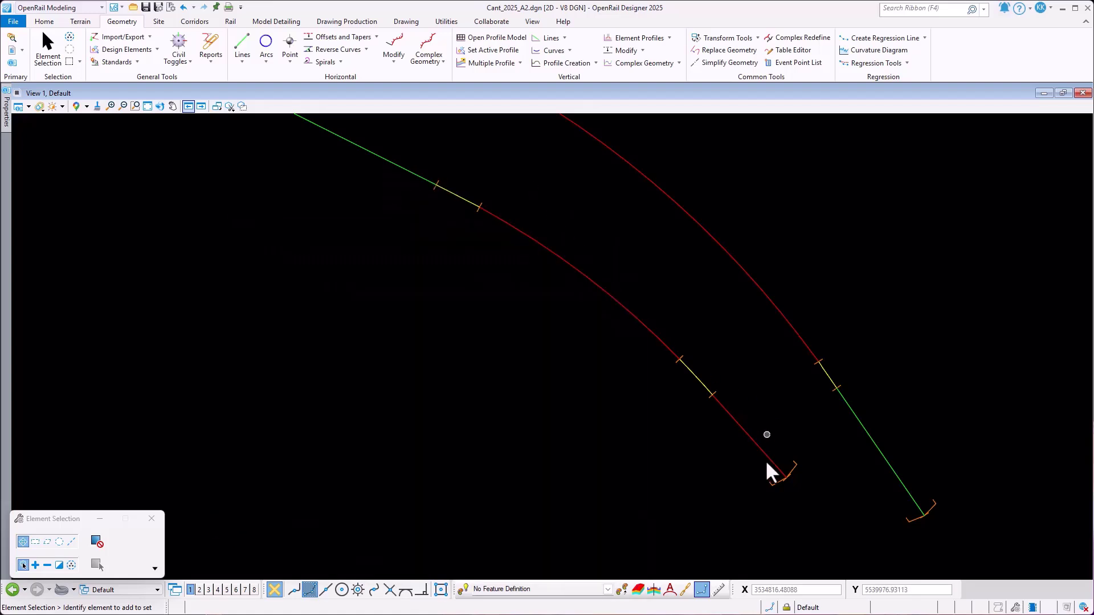
scroll(781, 476, up, 1)
click(795, 462)
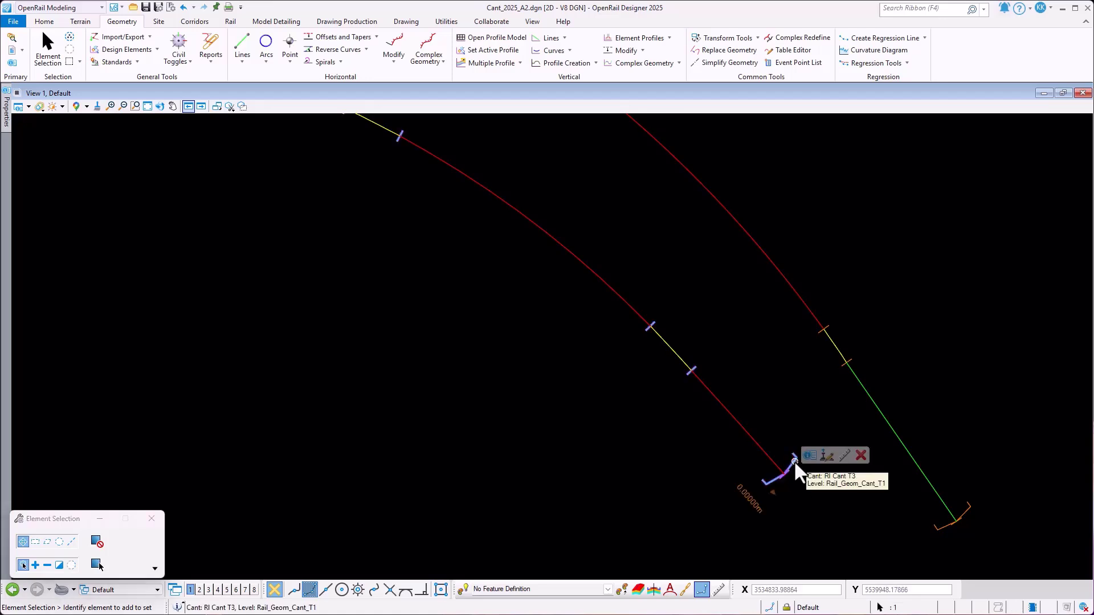
click(810, 455)
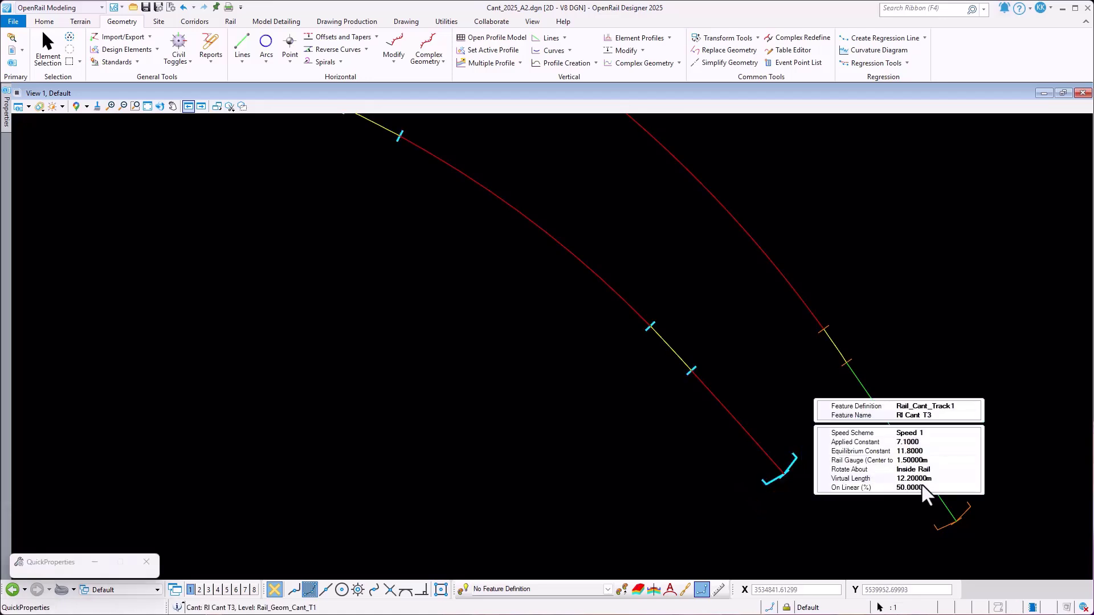